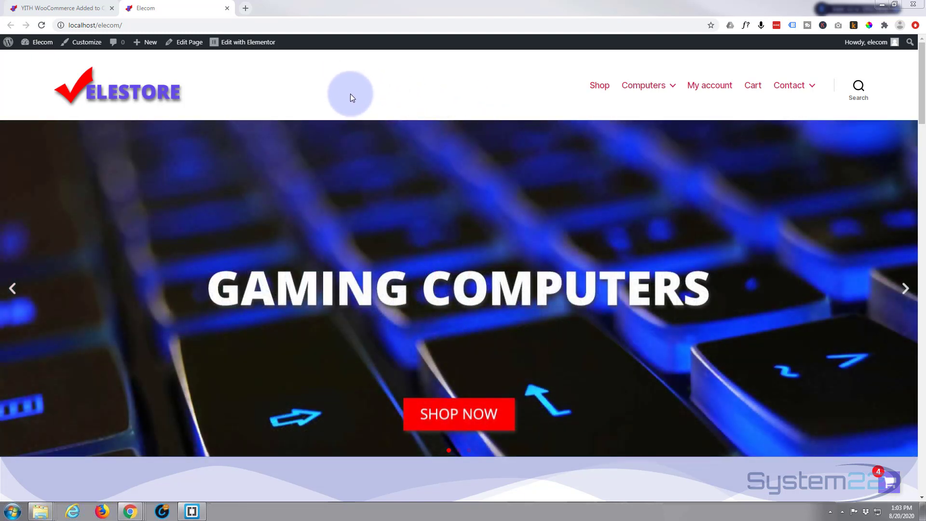
- Scroll through the ELESTORE storefront home page to the Top Selling laptops and back up
{"action": "scroll", "coordinate": [342, 102], "scroll_direction": "down", "scroll_amount": 5}
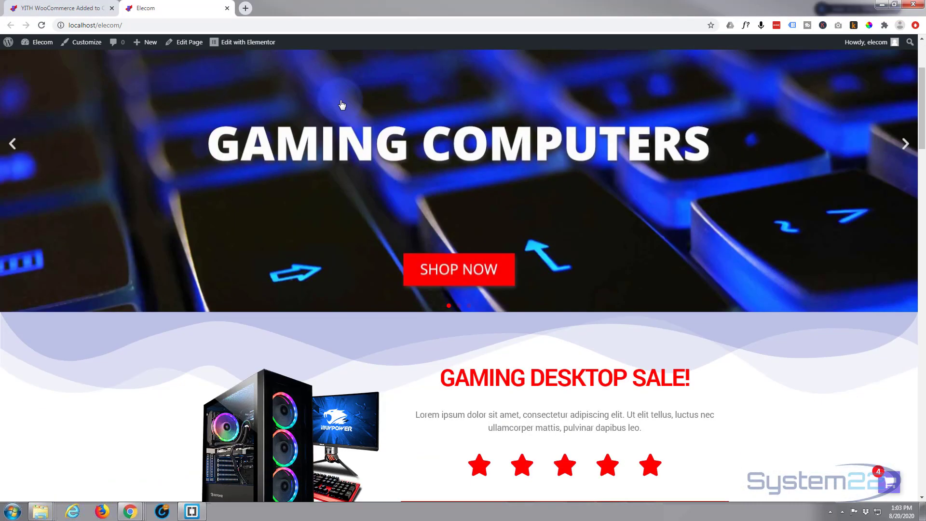
{"action": "scroll", "coordinate": [342, 104], "scroll_direction": "down", "scroll_amount": 15}
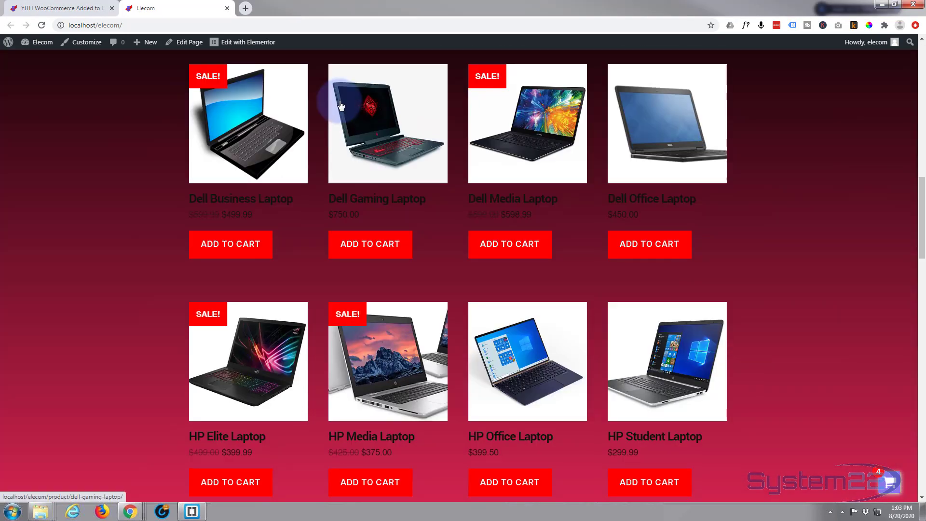
{"action": "scroll", "coordinate": [338, 101], "scroll_direction": "down", "scroll_amount": 12}
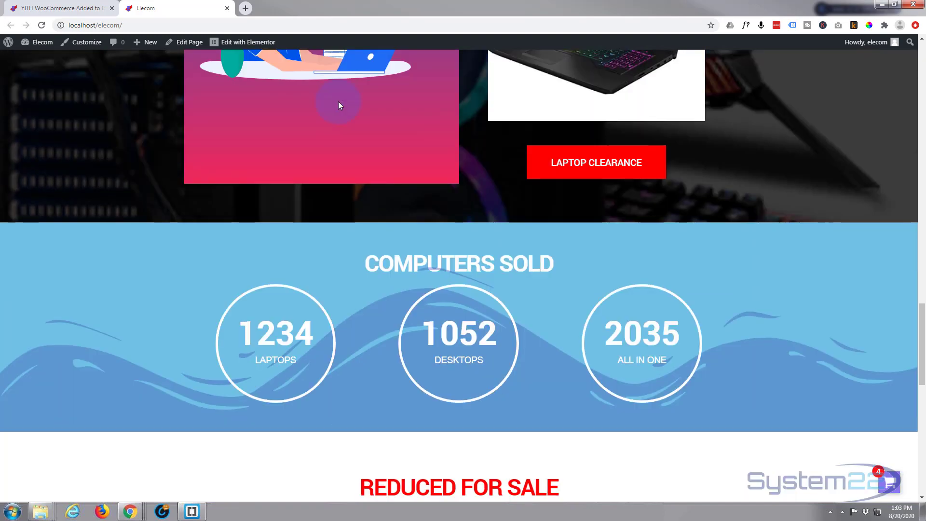
{"action": "scroll", "coordinate": [338, 107], "scroll_direction": "up", "scroll_amount": 12}
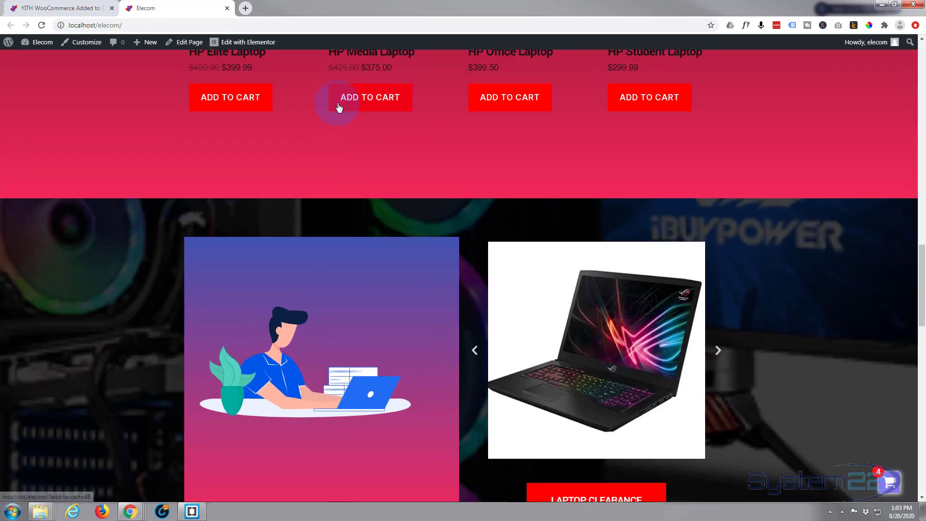
{"action": "scroll", "coordinate": [340, 107], "scroll_direction": "up", "scroll_amount": 5}
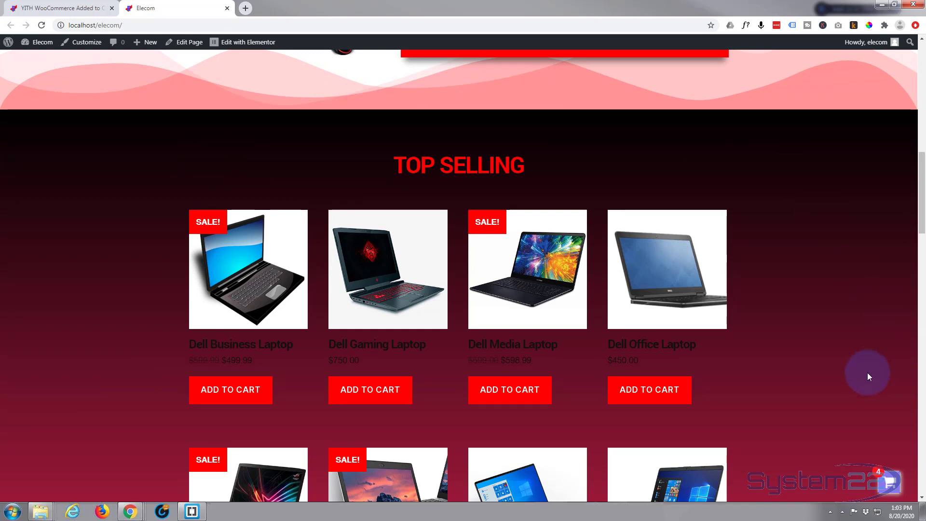
- Check the cart summary, then add the Dell Gaming Laptop to the cart and dismiss its confirmation
{"action": "left_click", "coordinate": [894, 489]}
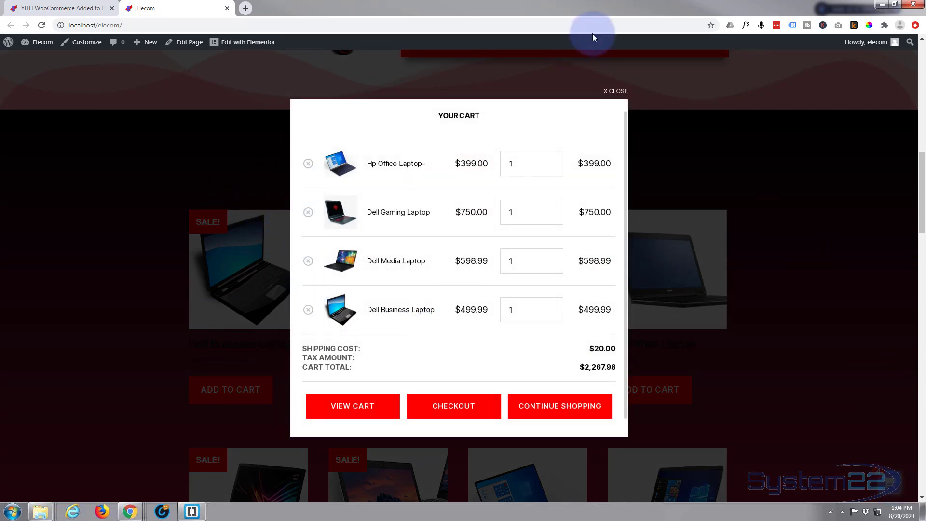
{"action": "left_click", "coordinate": [621, 99]}
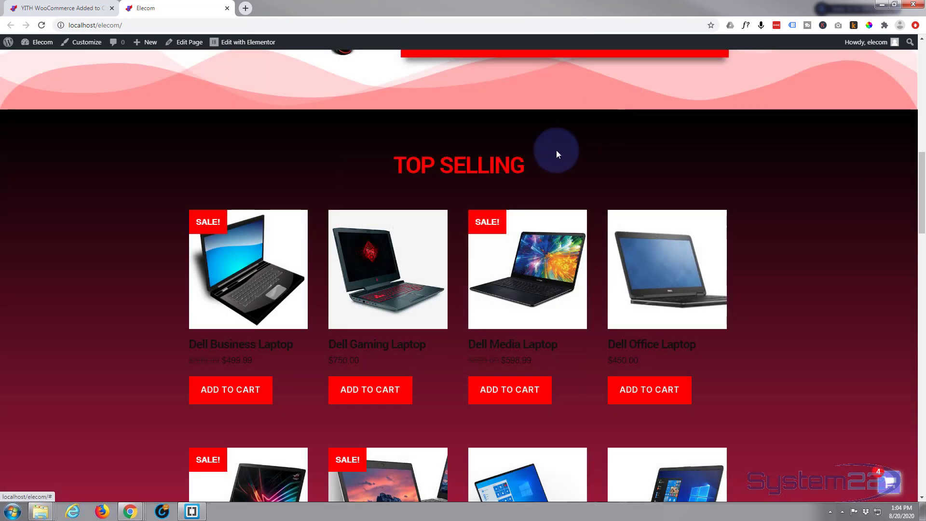
{"action": "scroll", "coordinate": [367, 241], "scroll_direction": "down", "scroll_amount": 1}
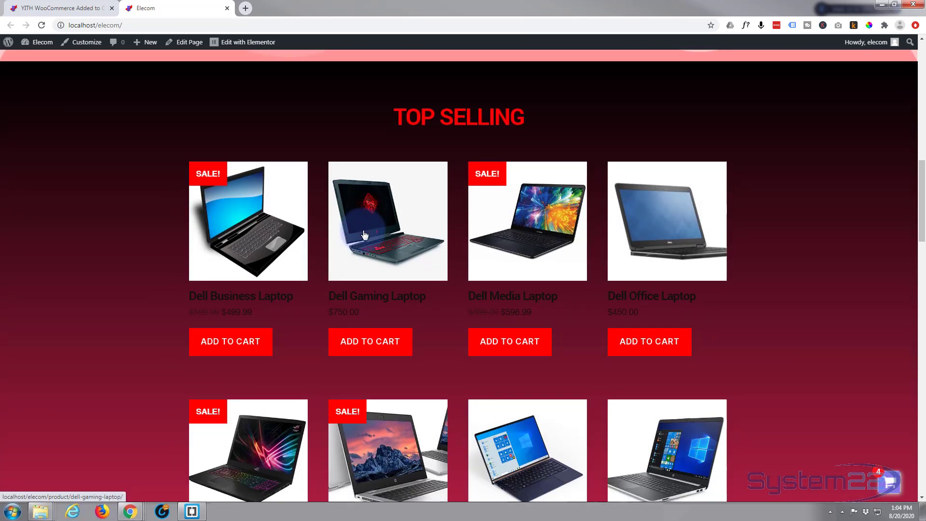
{"action": "left_click", "coordinate": [365, 347]}
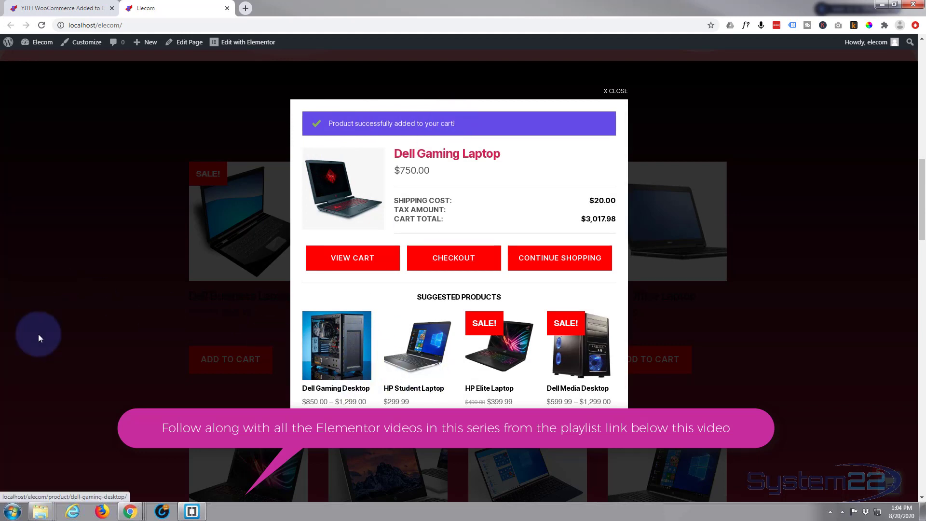
{"action": "left_click", "coordinate": [78, 340]}
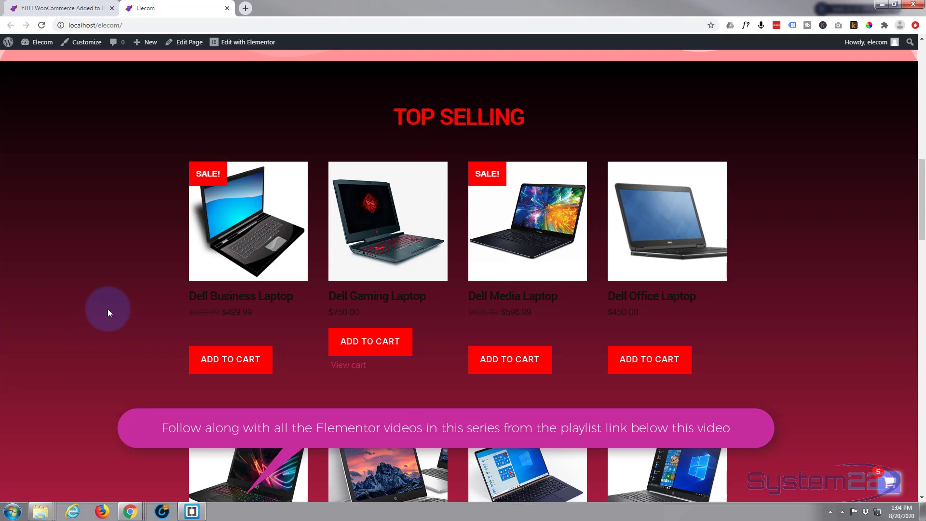
- Upload, install and activate yith-woocommerce-added-to-cart-popup-premium.zip, then close the old storefront tab
{"action": "left_click", "coordinate": [81, 7]}
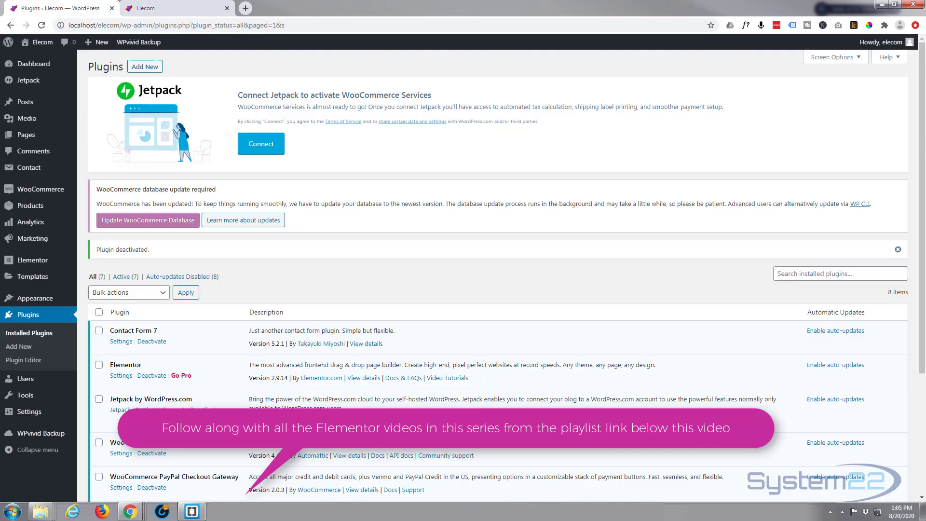
{"action": "left_click", "coordinate": [149, 70]}
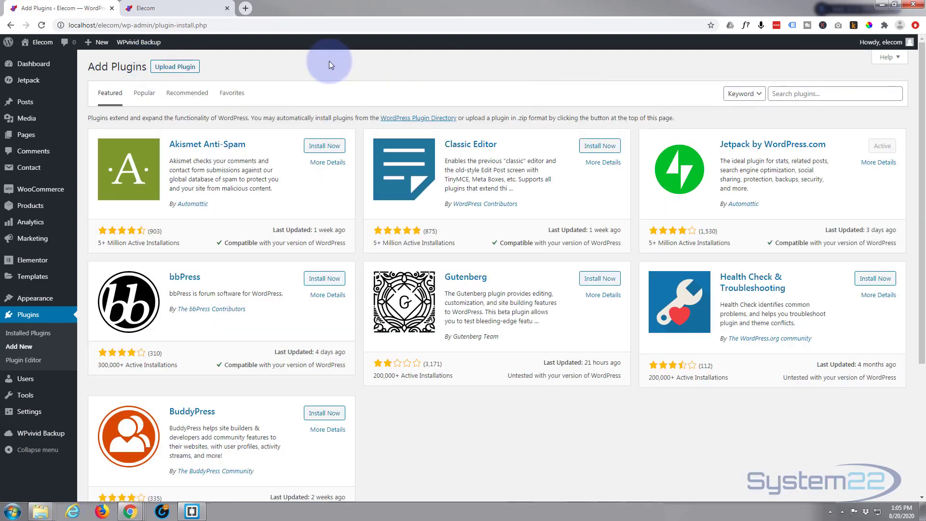
{"action": "left_click", "coordinate": [178, 69]}
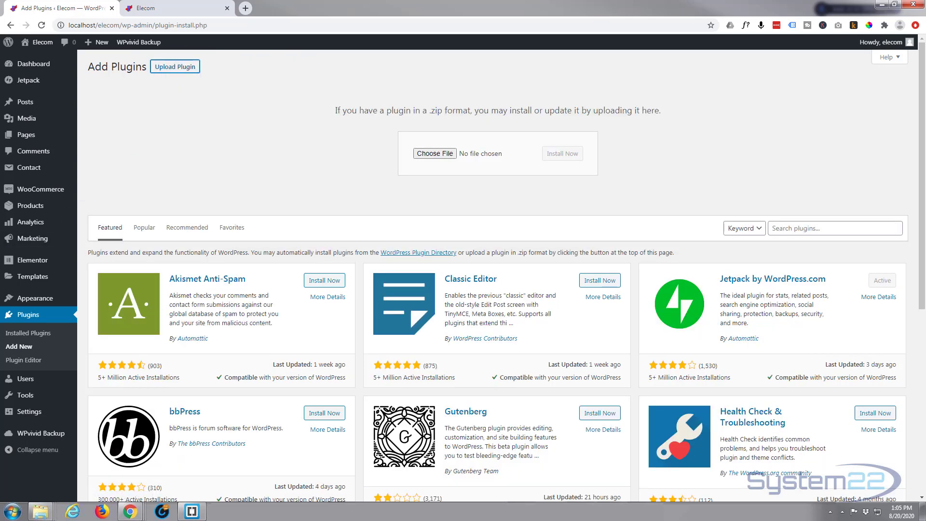
{"action": "left_click_drag", "start_coordinate": [186, 196], "coordinate": [481, 152]}
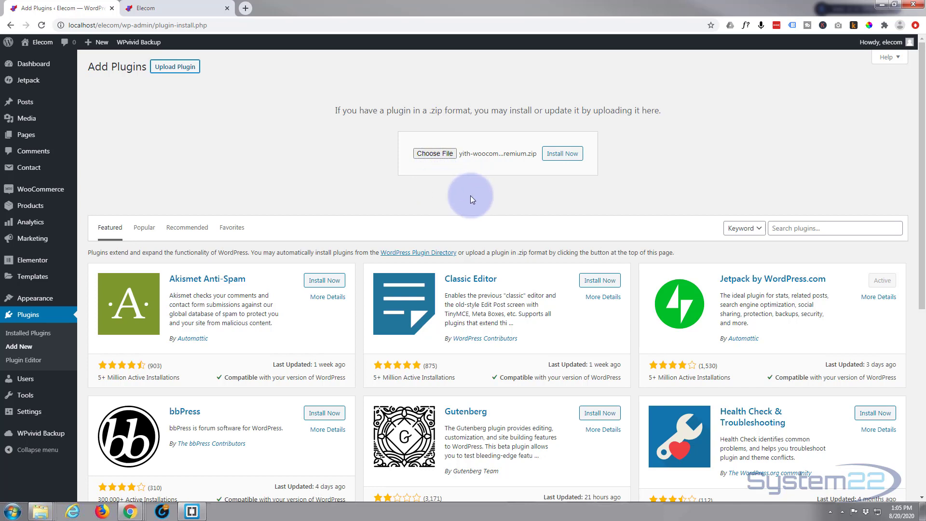
{"action": "left_click", "coordinate": [568, 154]}
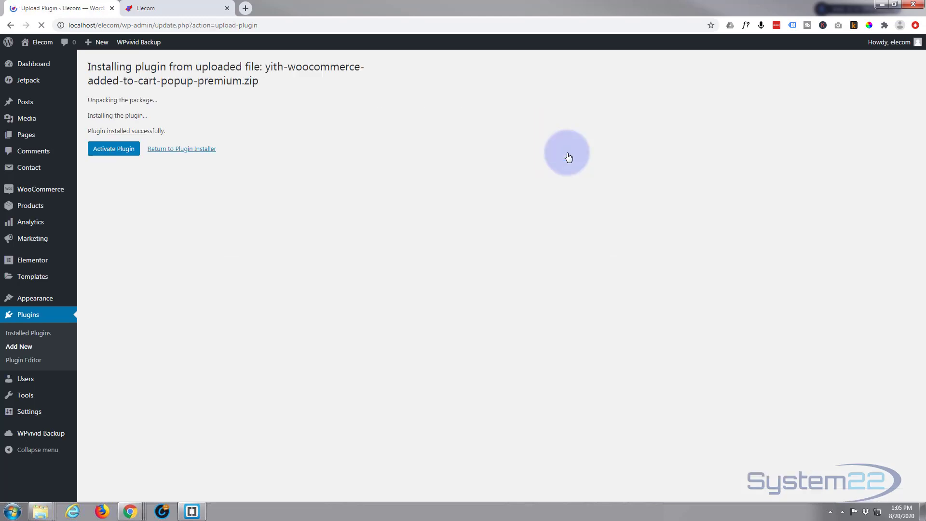
{"action": "left_click", "coordinate": [111, 149]}
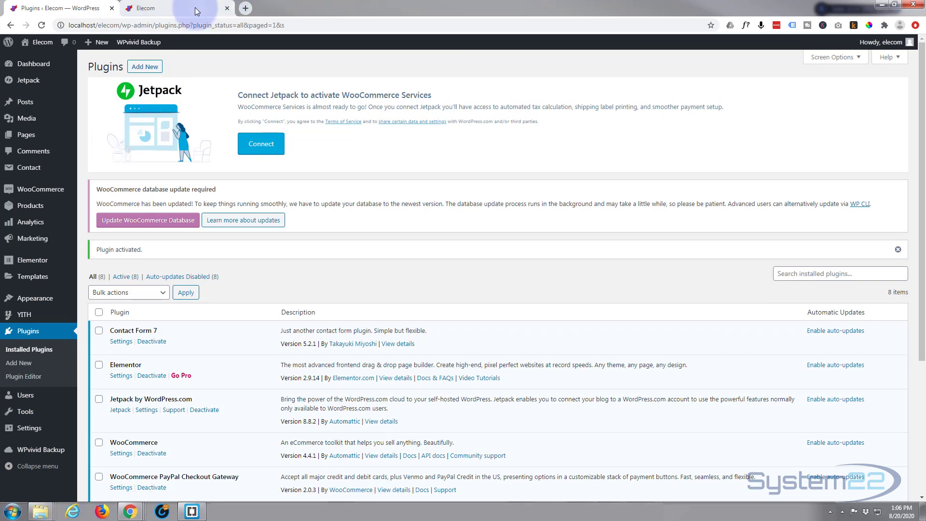
{"action": "left_click", "coordinate": [228, 10]}
{"action": "mouse_move", "coordinate": [34, 45]}
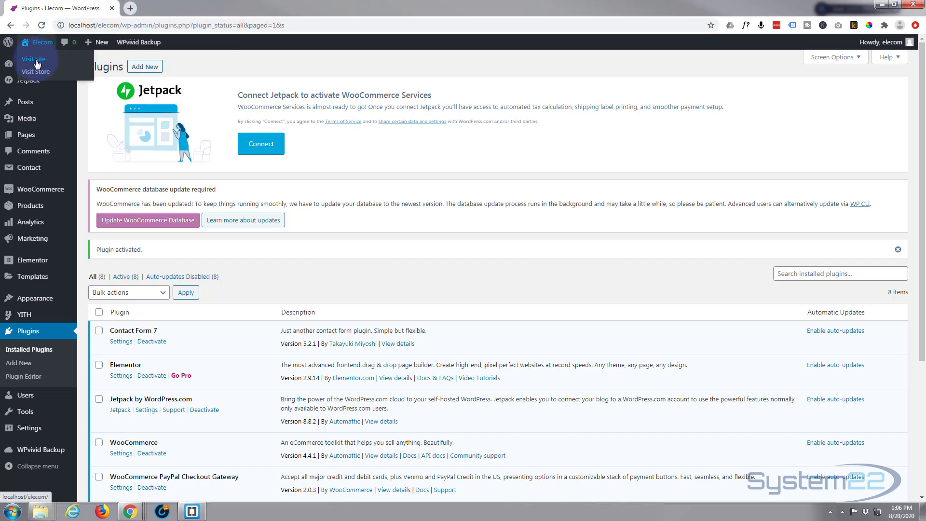
- Open the live storefront, check the cart, and add another Dell Gaming Laptop to test the new popup
{"action": "left_click", "coordinate": [37, 64]}
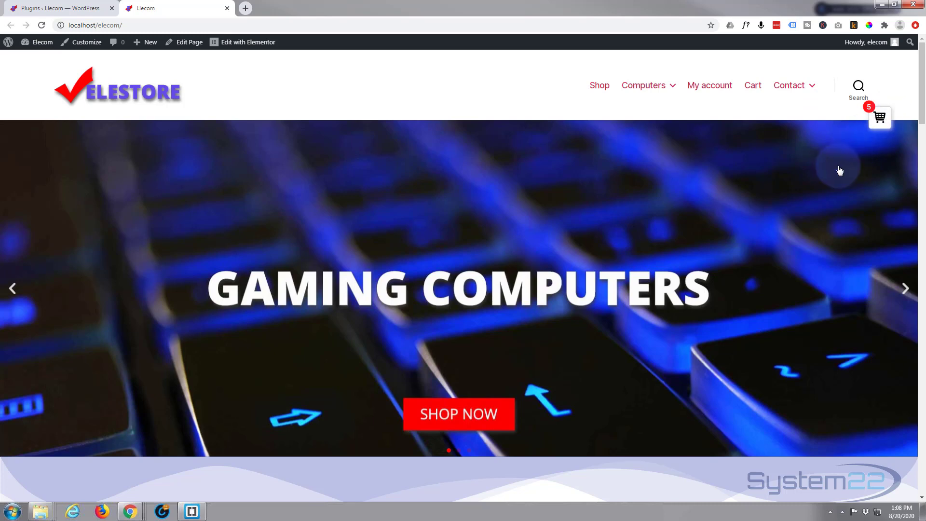
{"action": "left_click", "coordinate": [879, 123]}
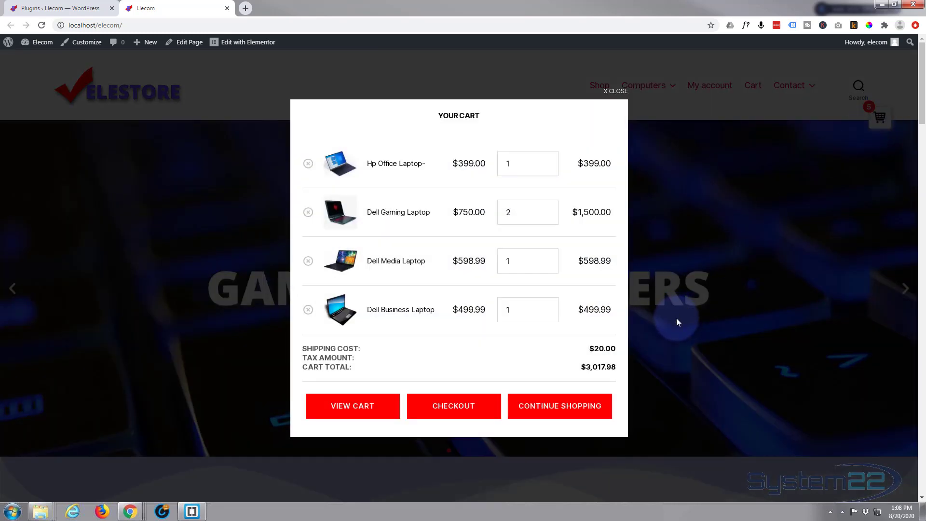
{"action": "left_click", "coordinate": [620, 91]}
{"action": "scroll", "coordinate": [379, 345], "scroll_direction": "down", "scroll_amount": 7}
{"action": "scroll", "coordinate": [379, 344], "scroll_direction": "down", "scroll_amount": 6}
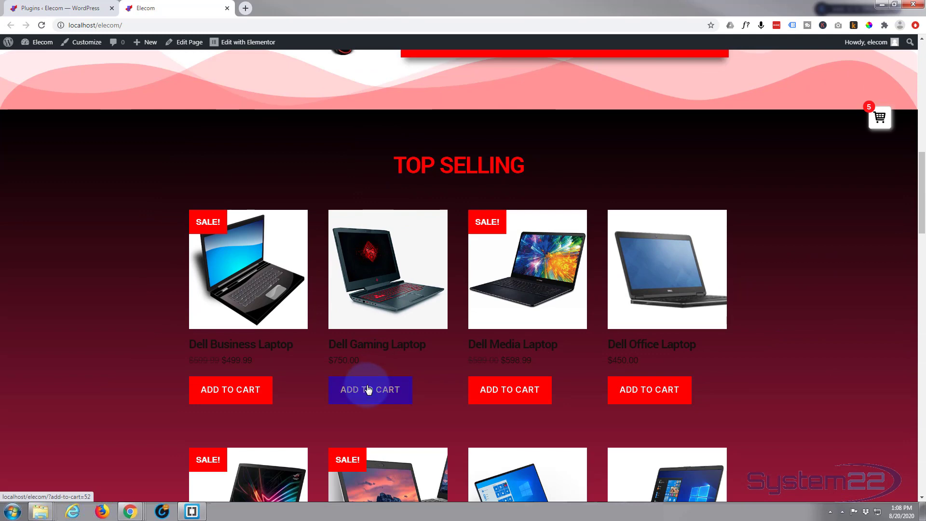
{"action": "left_click", "coordinate": [367, 390]}
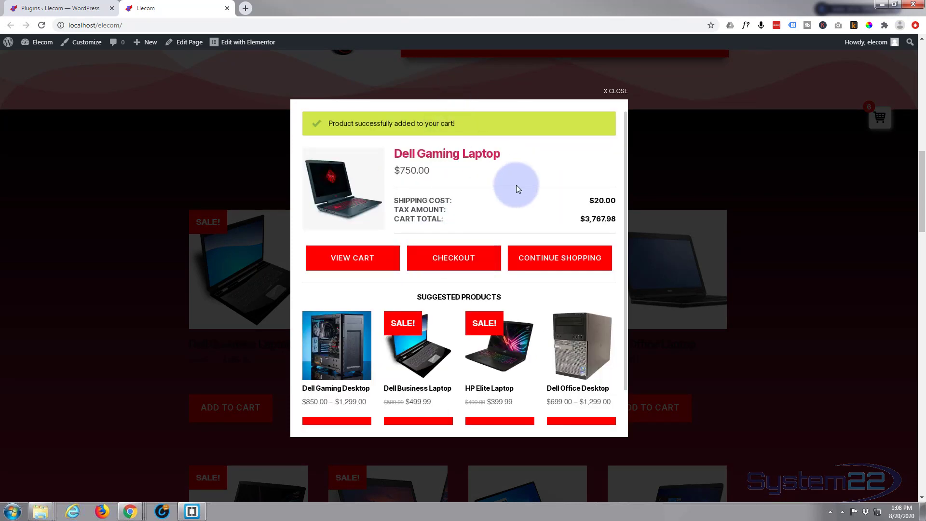
{"action": "left_click", "coordinate": [687, 145]}
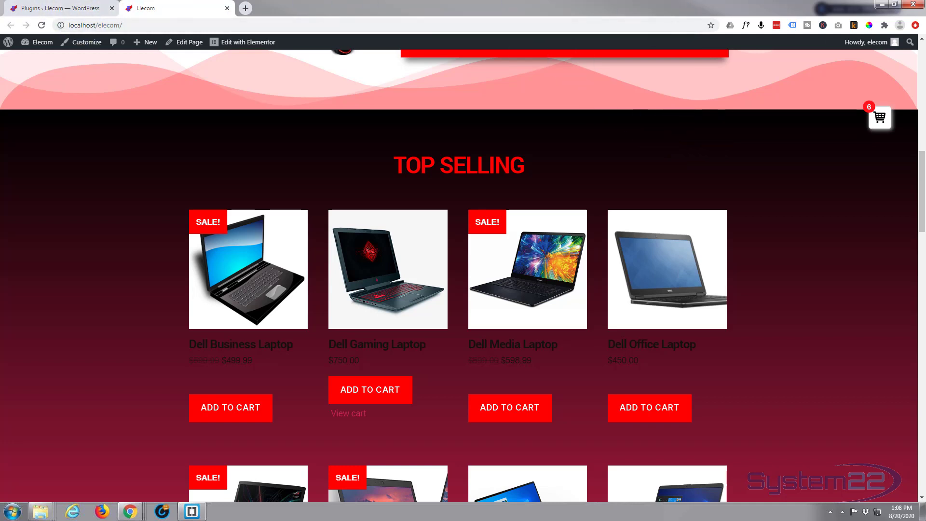
{"action": "left_click", "coordinate": [61, 8]}
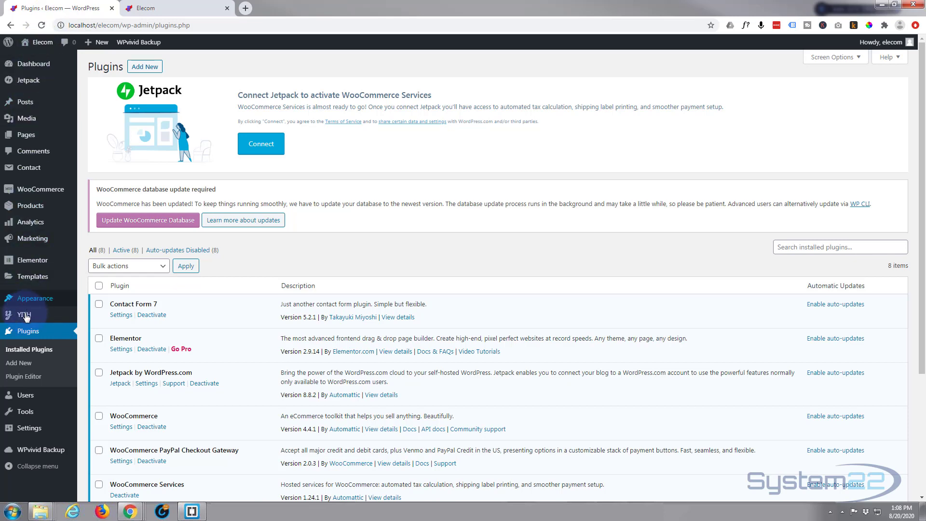
{"action": "mouse_move", "coordinate": [27, 317]}
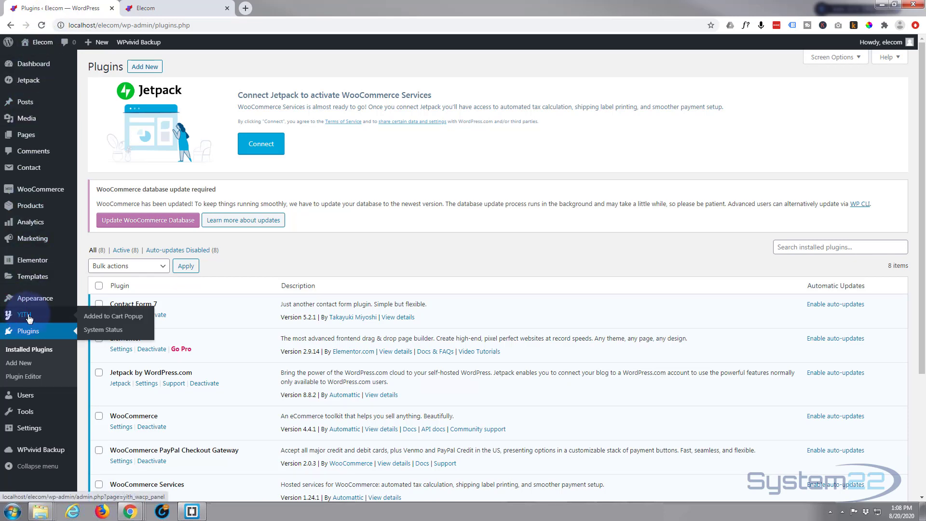
{"action": "left_click", "coordinate": [28, 317]}
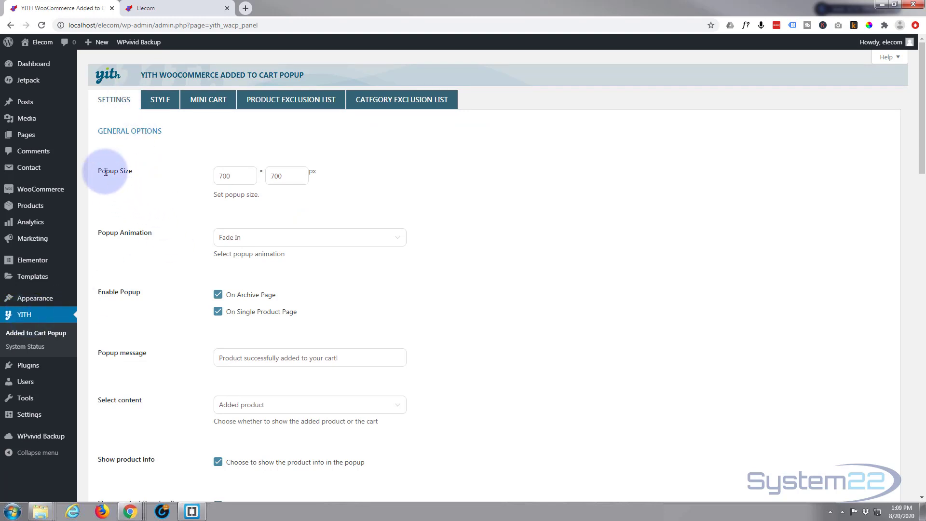
{"action": "left_click", "coordinate": [190, 6]}
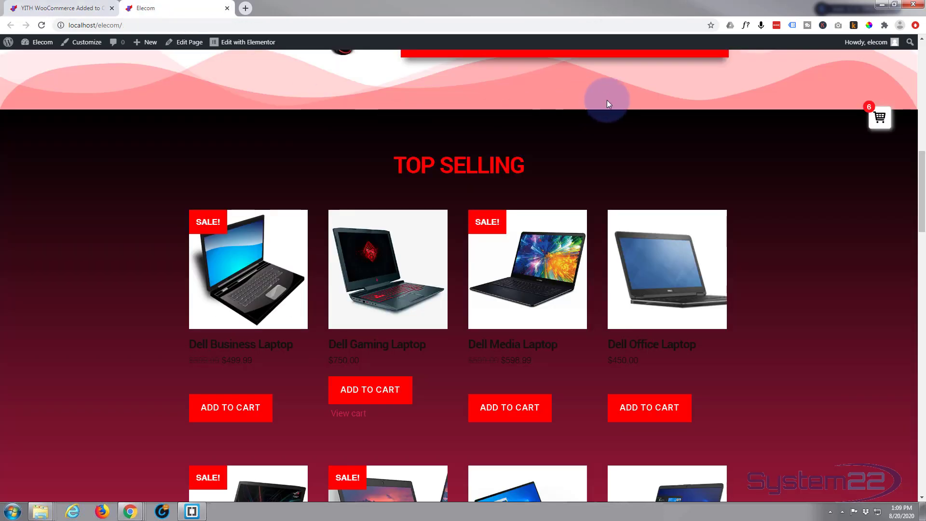
{"action": "left_click", "coordinate": [879, 121]}
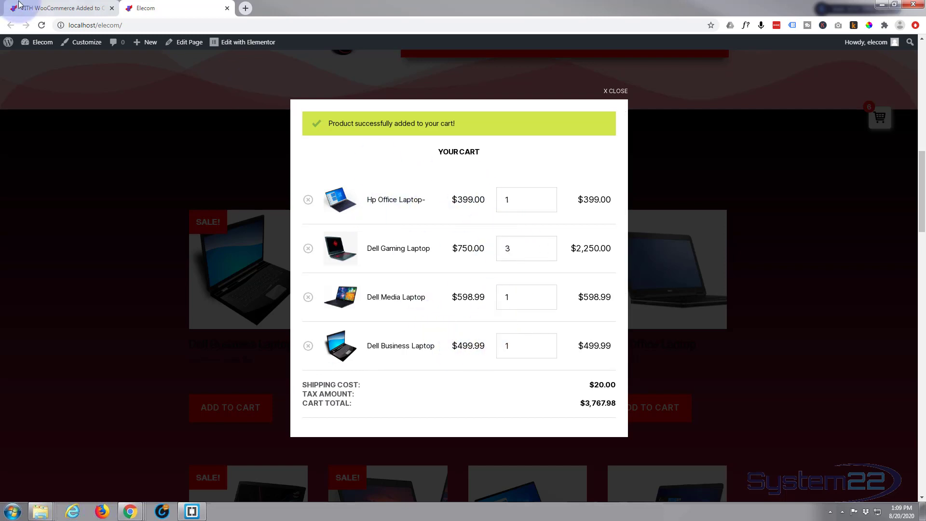
{"action": "left_click", "coordinate": [56, 10]}
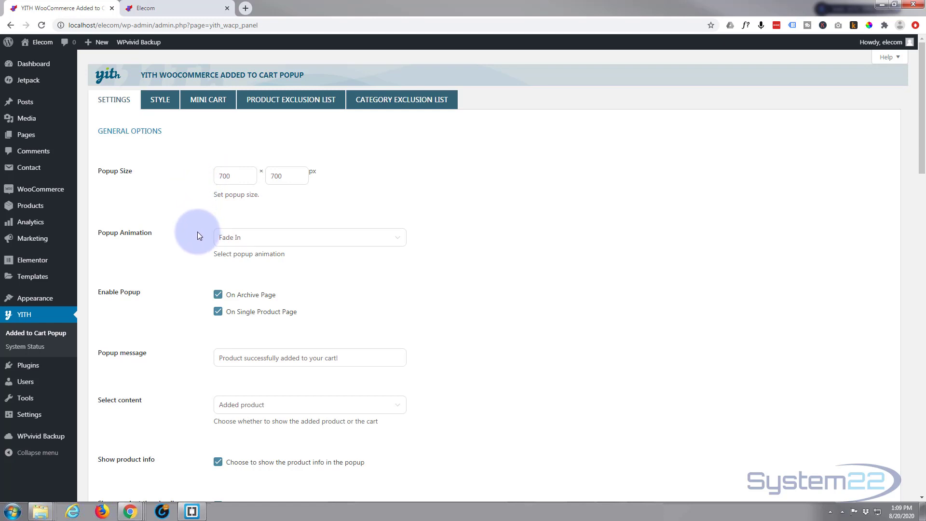
- Set the popup animation to 3D Flip (Horizontal) and review the remaining general settings
{"action": "left_click", "coordinate": [257, 238]}
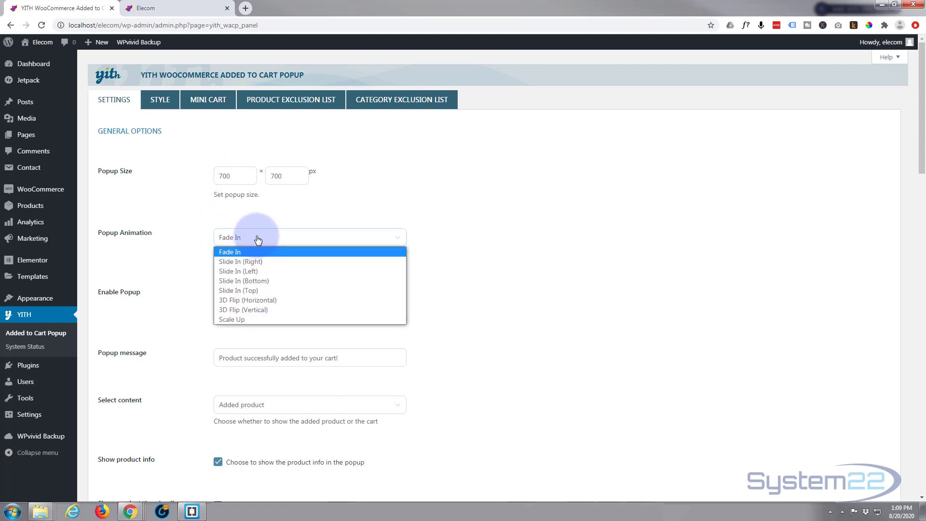
{"action": "left_click", "coordinate": [274, 299]}
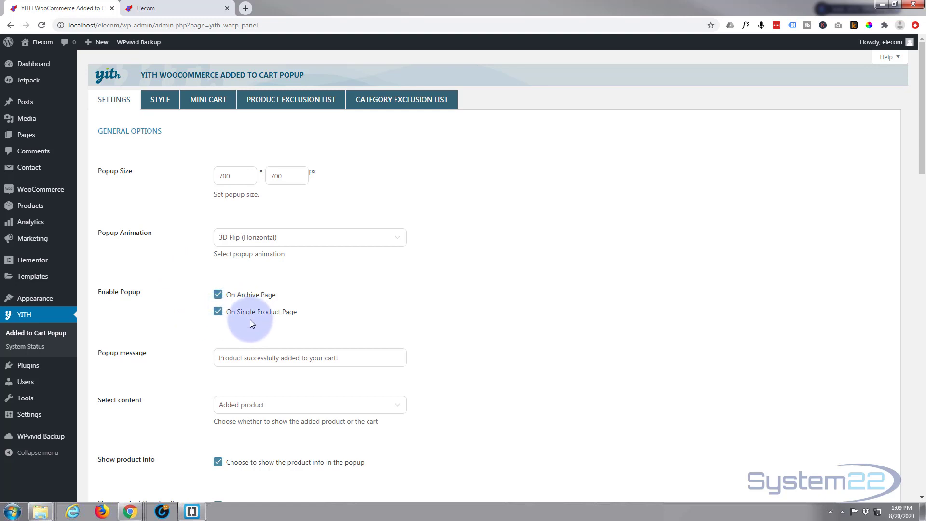
{"action": "scroll", "coordinate": [175, 318], "scroll_direction": "down", "scroll_amount": 2}
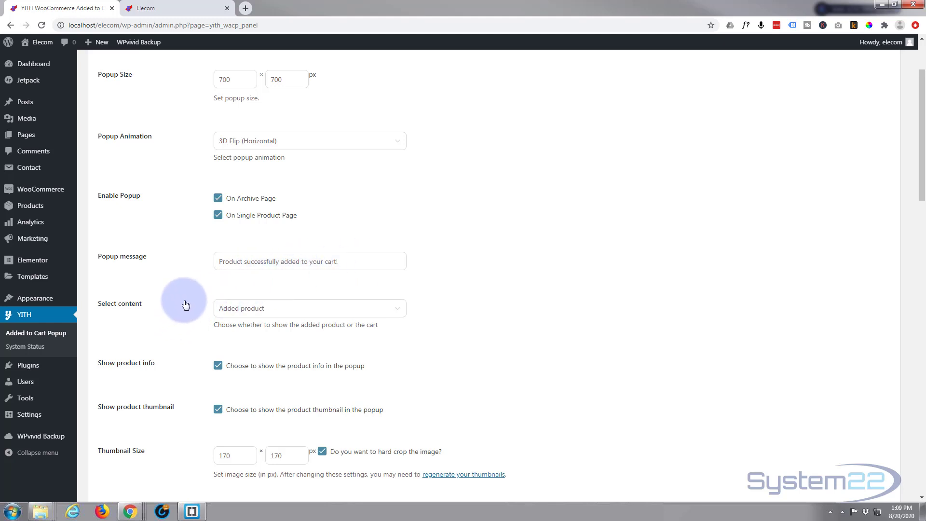
{"action": "scroll", "coordinate": [185, 304], "scroll_direction": "down", "scroll_amount": 1}
{"action": "scroll", "coordinate": [185, 300], "scroll_direction": "down", "scroll_amount": 1}
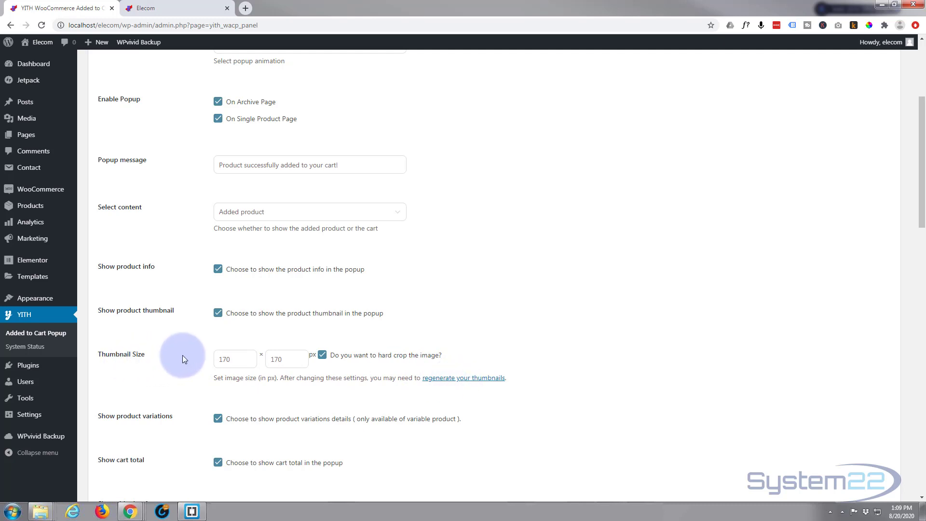
{"action": "scroll", "coordinate": [183, 355], "scroll_direction": "down", "scroll_amount": 3}
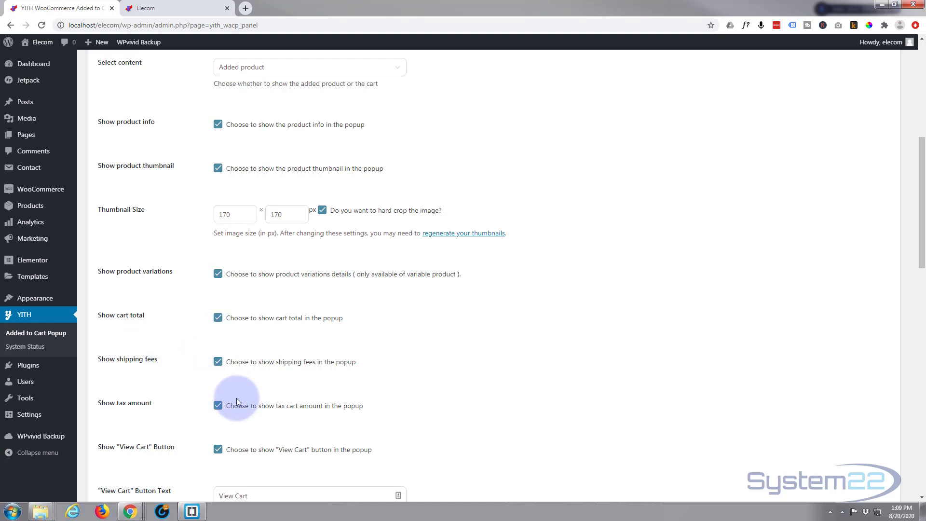
{"action": "scroll", "coordinate": [191, 429], "scroll_direction": "down", "scroll_amount": 2}
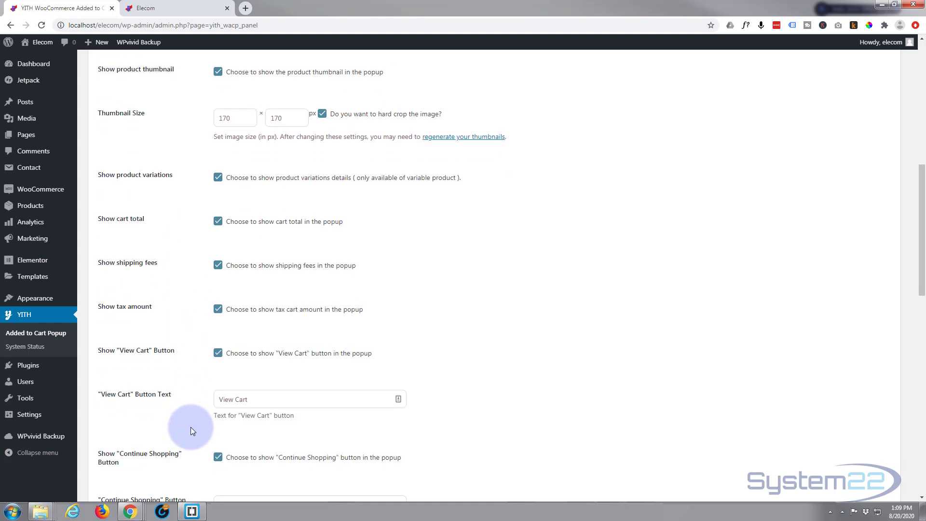
{"action": "scroll", "coordinate": [190, 431], "scroll_direction": "down", "scroll_amount": 1}
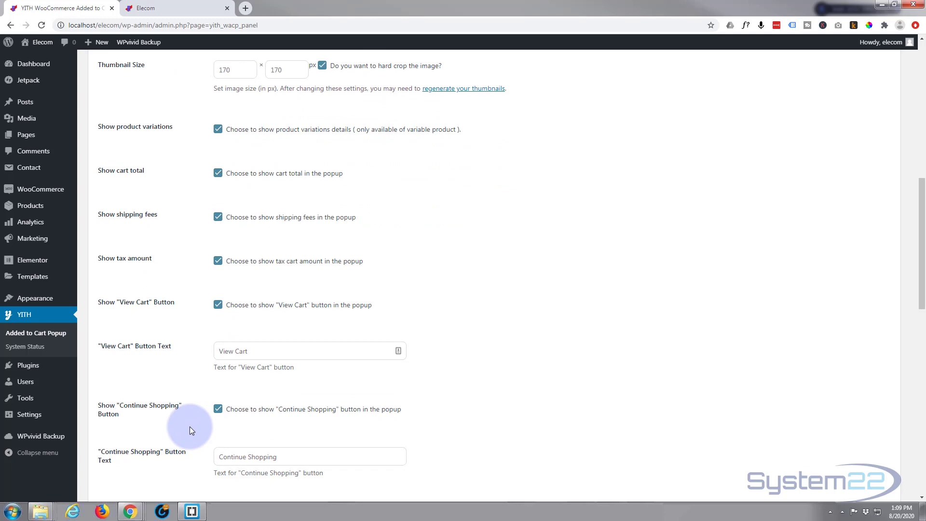
{"action": "scroll", "coordinate": [191, 430], "scroll_direction": "down", "scroll_amount": 2}
{"action": "scroll", "coordinate": [189, 426], "scroll_direction": "down", "scroll_amount": 3}
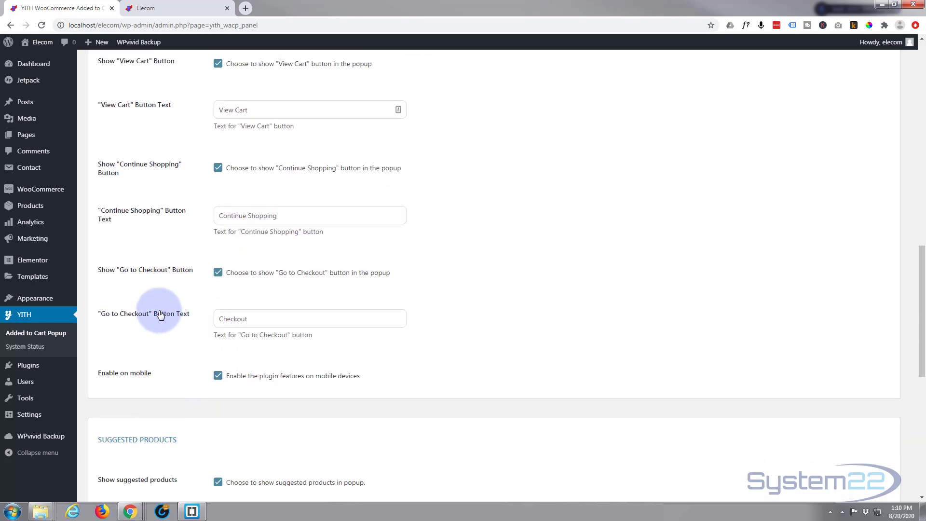
{"action": "scroll", "coordinate": [163, 365], "scroll_direction": "down", "scroll_amount": 2}
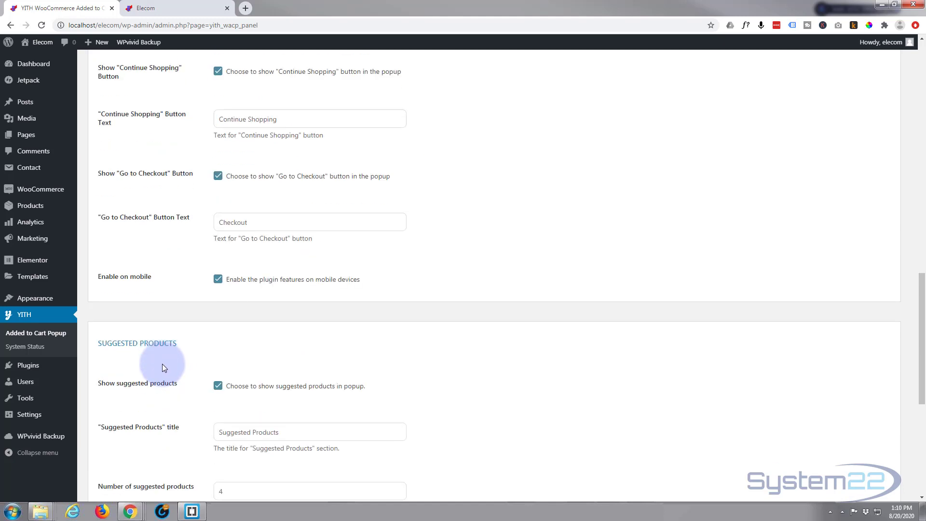
{"action": "scroll", "coordinate": [163, 366], "scroll_direction": "down", "scroll_amount": 2}
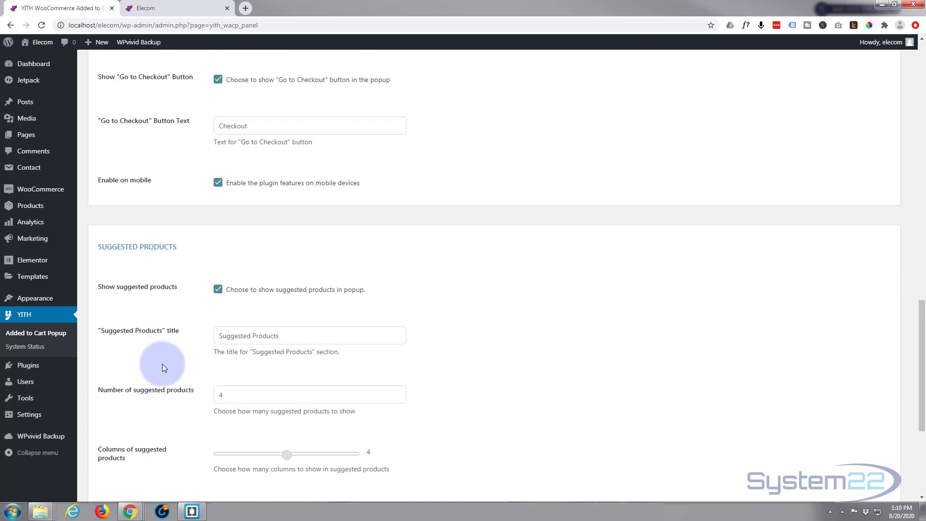
{"action": "scroll", "coordinate": [161, 363], "scroll_direction": "down", "scroll_amount": 2}
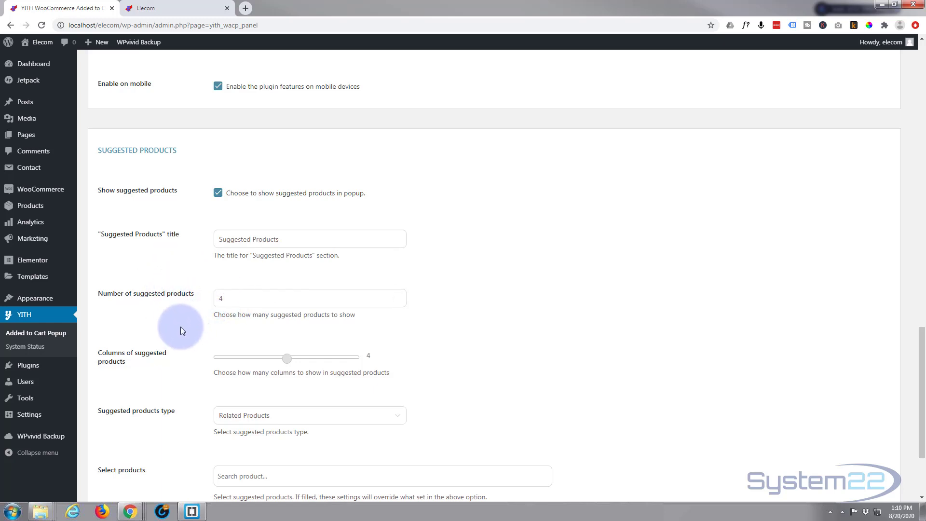
{"action": "scroll", "coordinate": [181, 329], "scroll_direction": "down", "scroll_amount": 3}
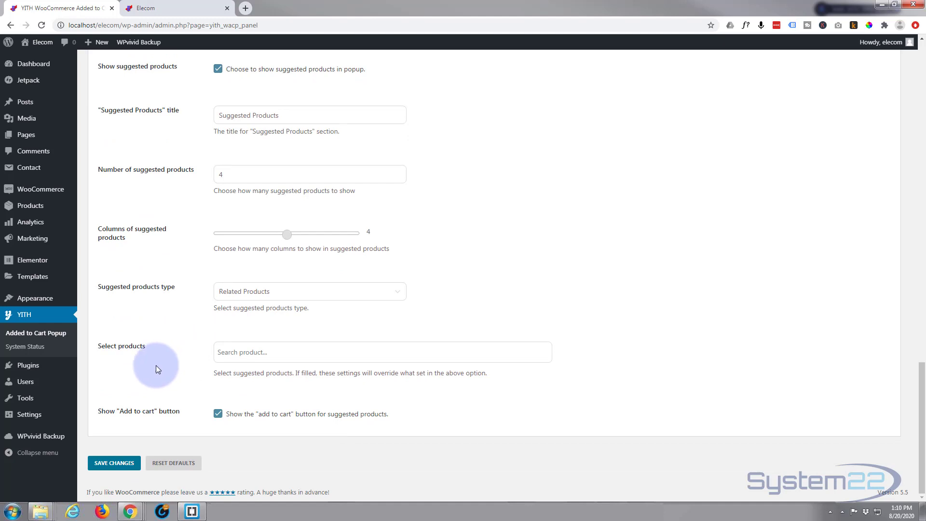
{"action": "scroll", "coordinate": [151, 421], "scroll_direction": "up", "scroll_amount": 15}
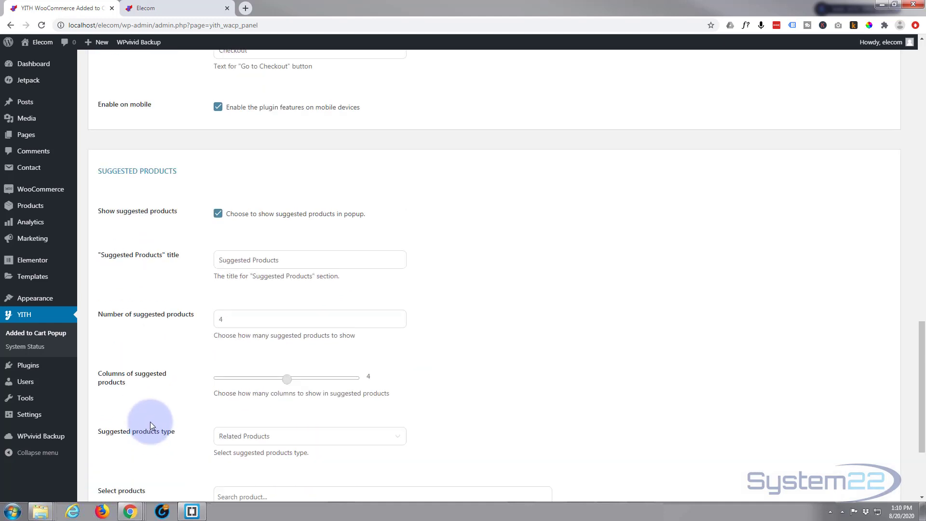
{"action": "scroll", "coordinate": [151, 422], "scroll_direction": "up", "scroll_amount": 8}
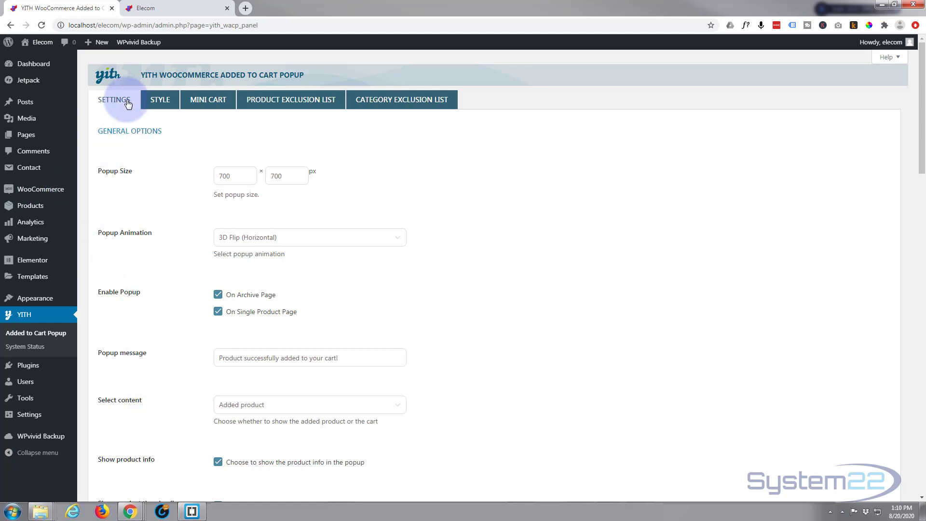
- Leave the general settings unsaved, close the storefront cart popup, and return to the Mini Cart options
{"action": "left_click", "coordinate": [206, 103]}
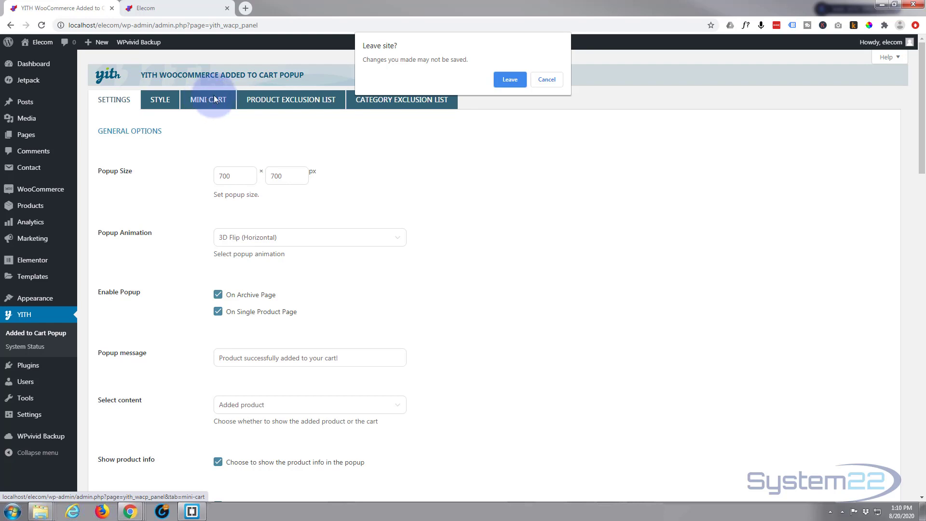
{"action": "left_click", "coordinate": [510, 80]}
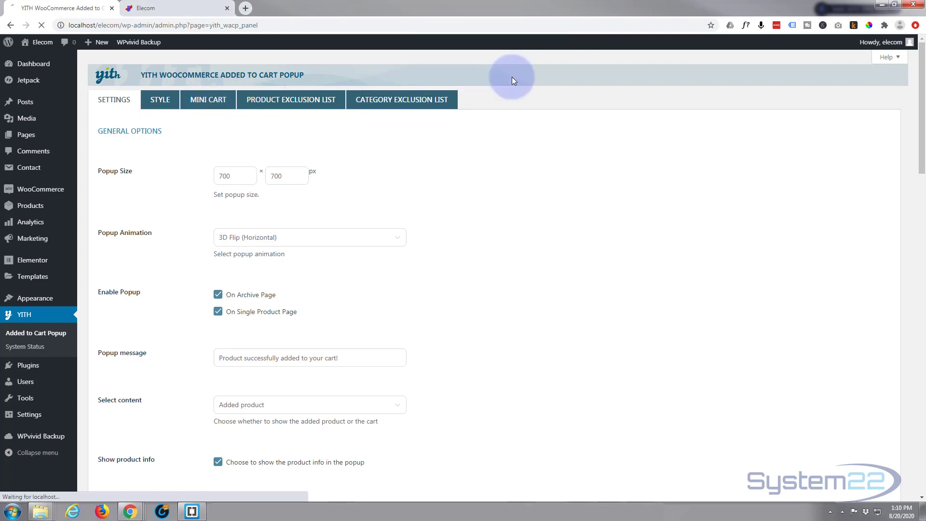
{"action": "left_click", "coordinate": [196, 8]}
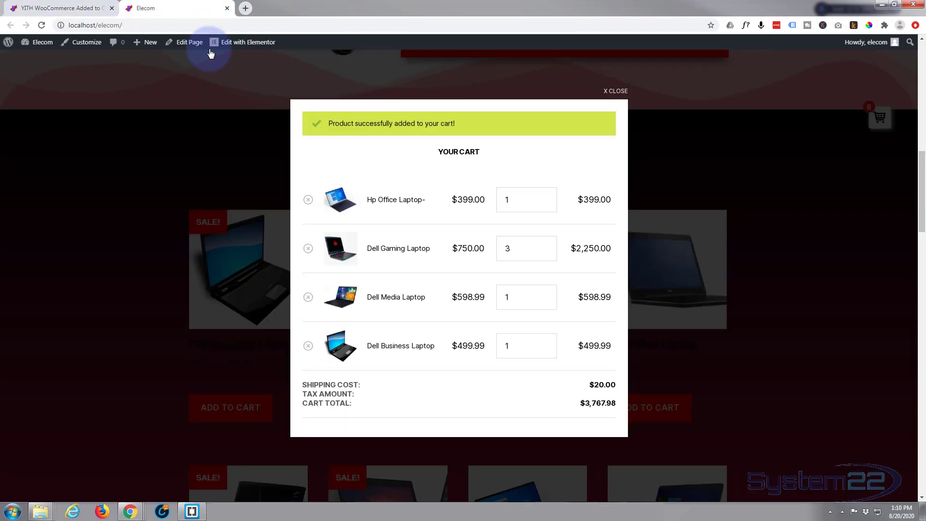
{"action": "left_click", "coordinate": [709, 113]}
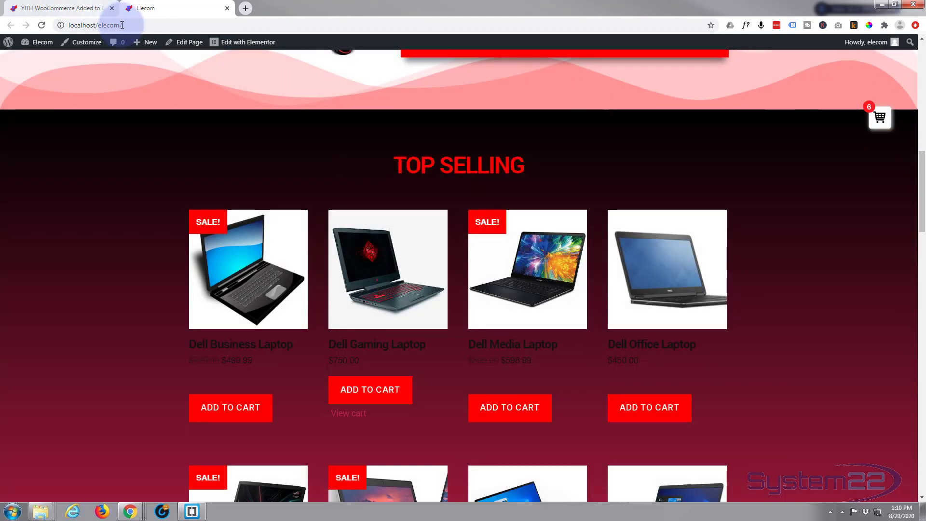
{"action": "left_click", "coordinate": [89, 7]}
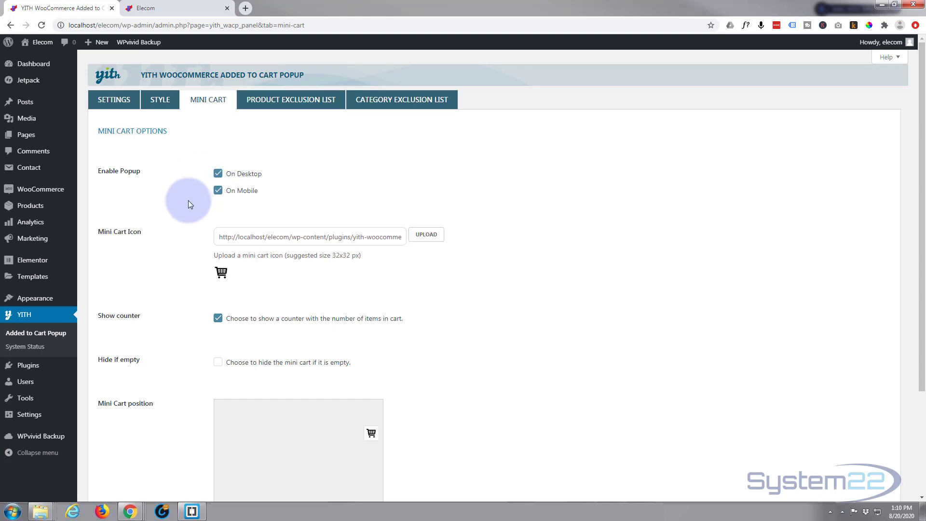
- Check the storefront mini cart icon, then drag the mini cart to the preview's bottom-right corner
{"action": "scroll", "coordinate": [187, 219], "scroll_direction": "down", "scroll_amount": 2}
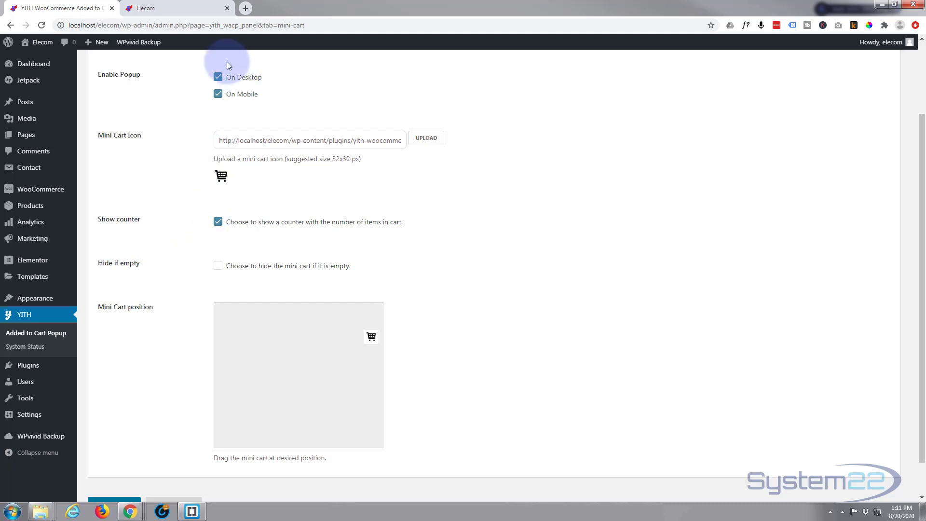
{"action": "left_click", "coordinate": [192, 9]}
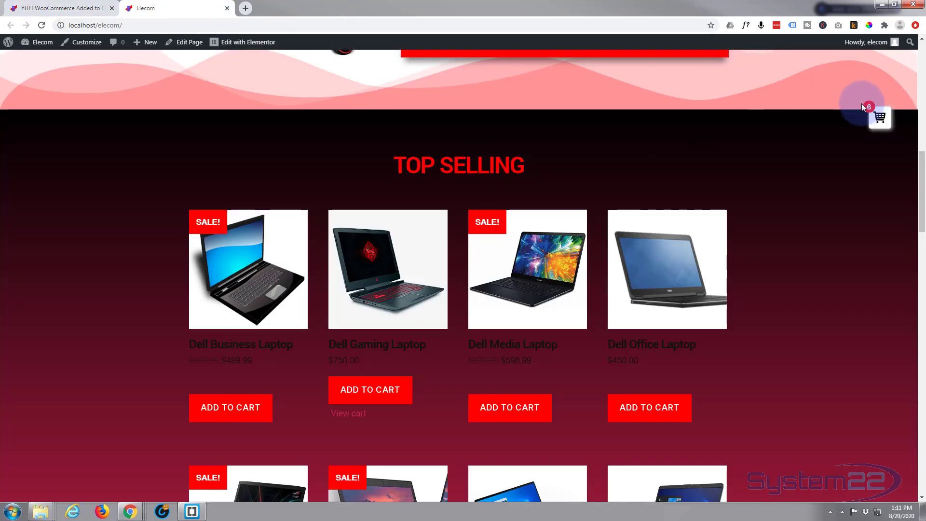
{"action": "left_click", "coordinate": [85, 15]}
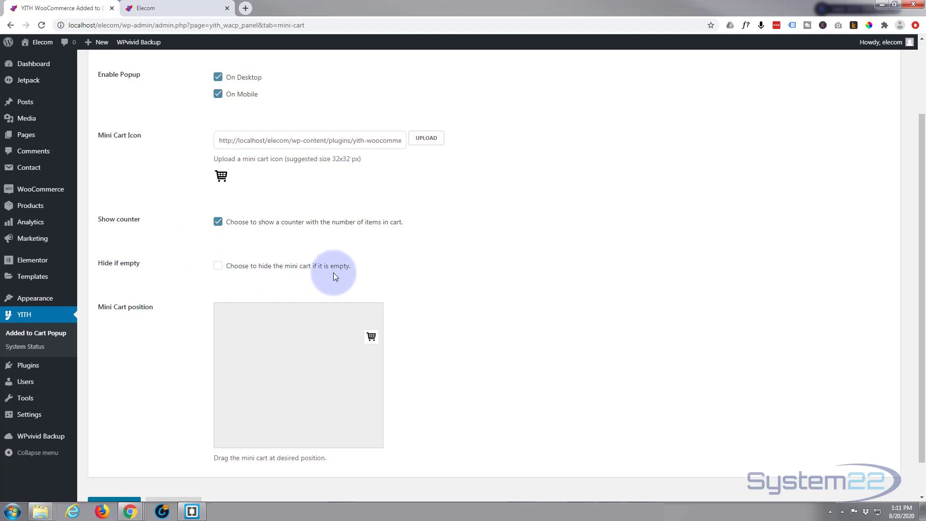
{"action": "scroll", "coordinate": [205, 279], "scroll_direction": "down", "scroll_amount": 2}
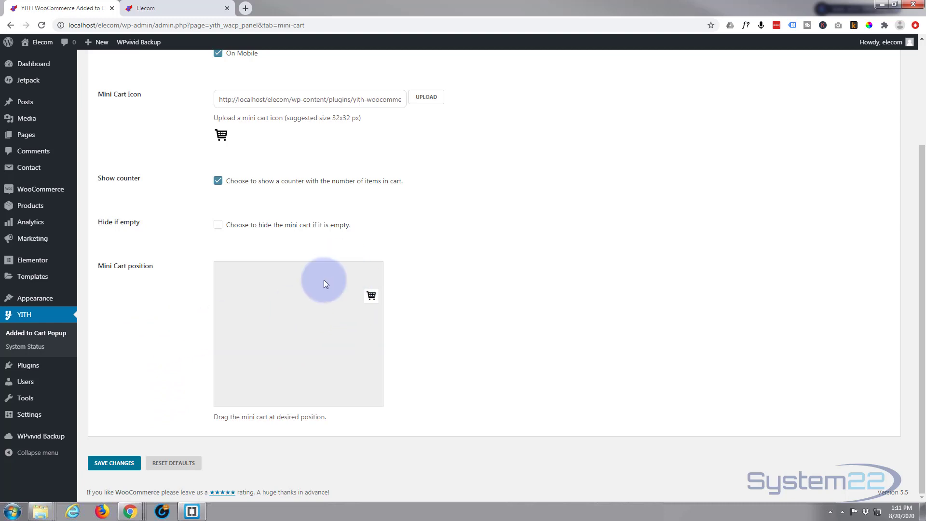
{"action": "left_click_drag", "start_coordinate": [369, 295], "coordinate": [372, 394]}
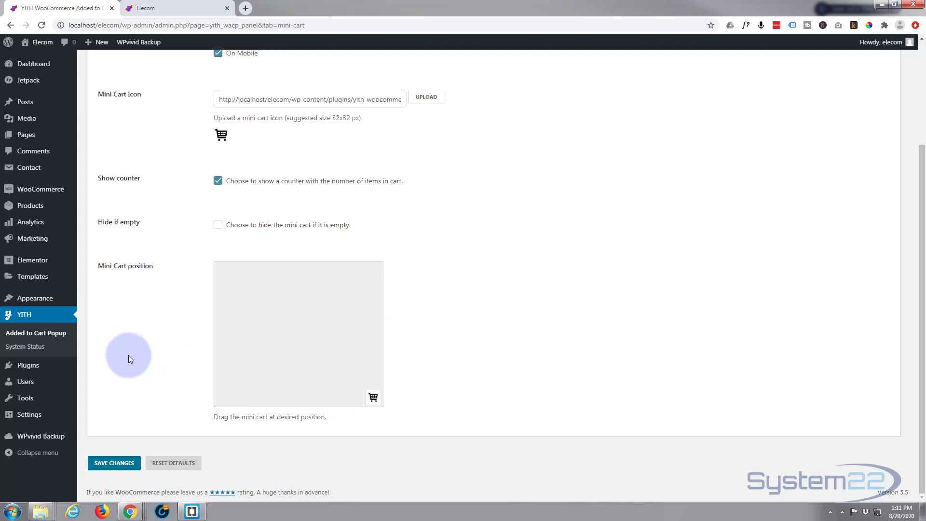
- Save the mini cart settings and review the Product and Category Exclusion Lists
{"action": "left_click", "coordinate": [114, 466]}
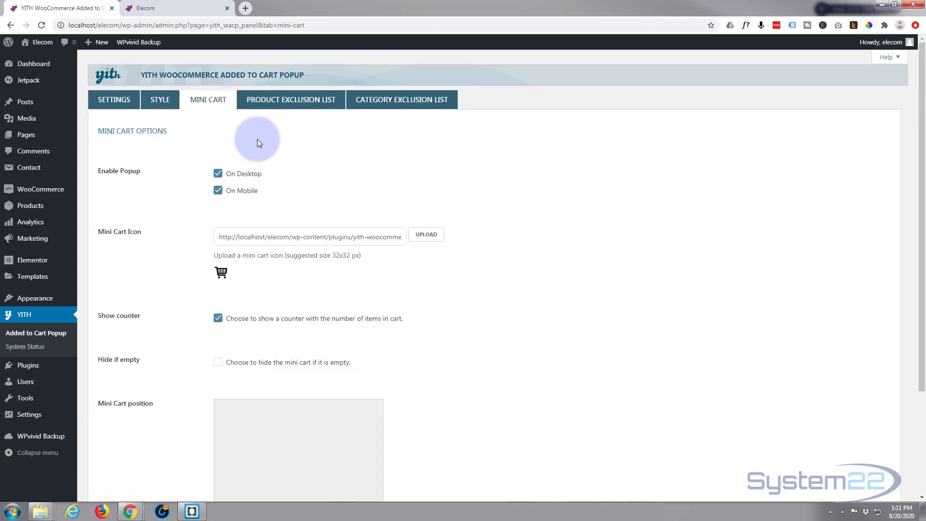
{"action": "left_click", "coordinate": [282, 101]}
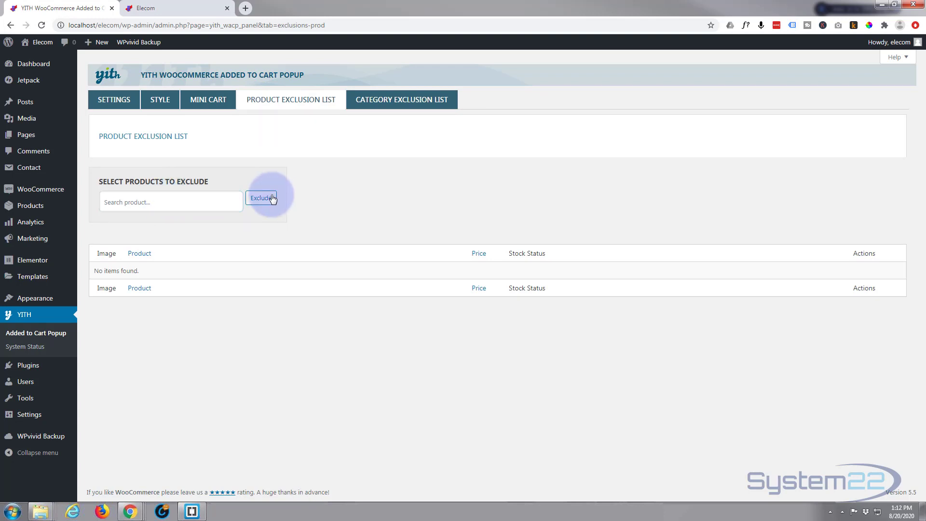
{"action": "left_click", "coordinate": [391, 100]}
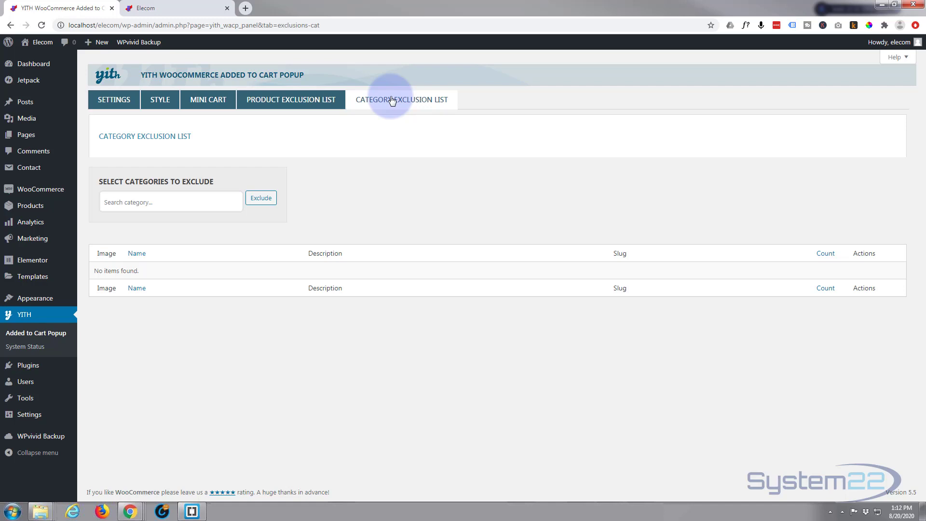
{"action": "left_click", "coordinate": [160, 105]}
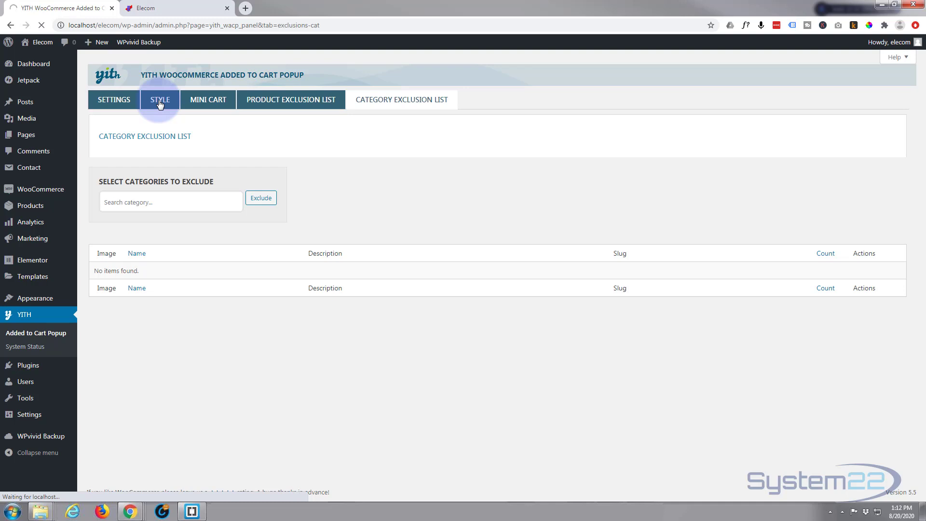
- Reload the storefront, check the bottom-right mini cart, and add the Dell Business Laptop to preview the popup
{"action": "left_click", "coordinate": [162, 6]}
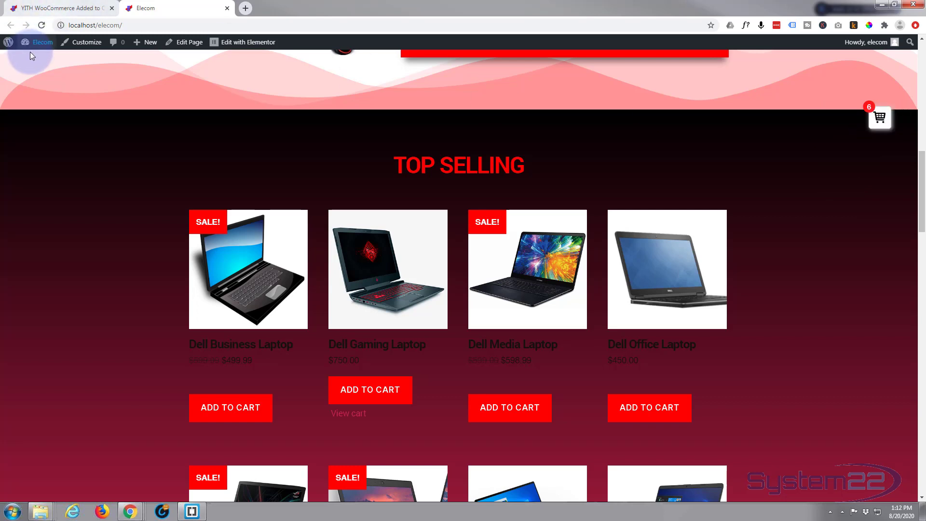
{"action": "left_click", "coordinate": [41, 25]}
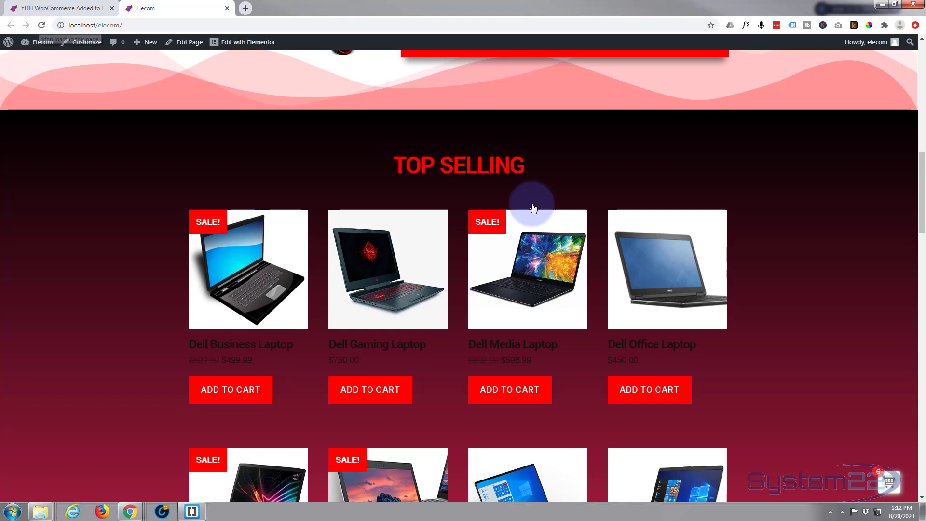
{"action": "left_click", "coordinate": [890, 483]}
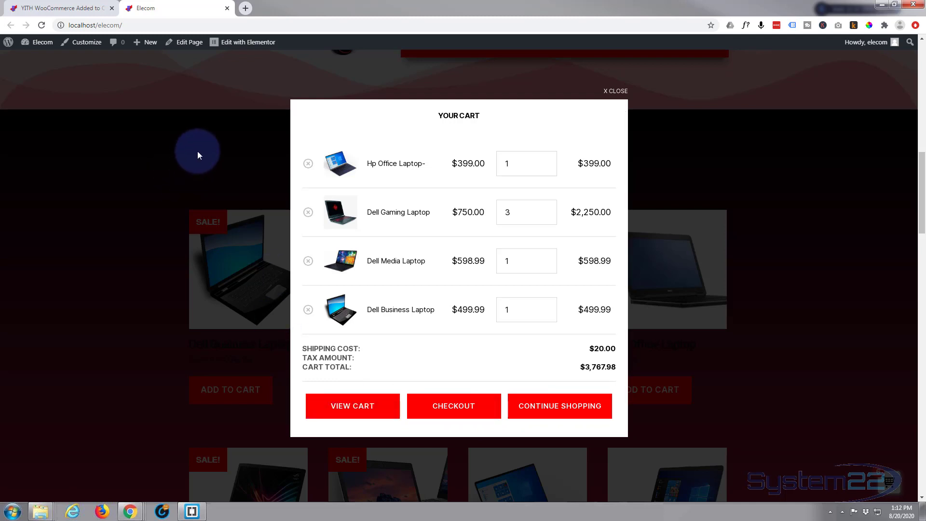
{"action": "left_click", "coordinate": [199, 152]}
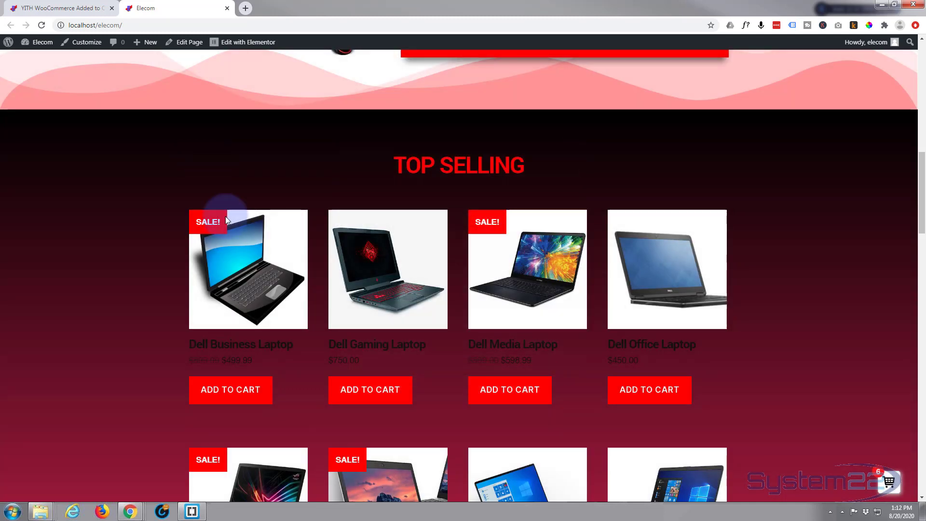
{"action": "left_click", "coordinate": [235, 399]}
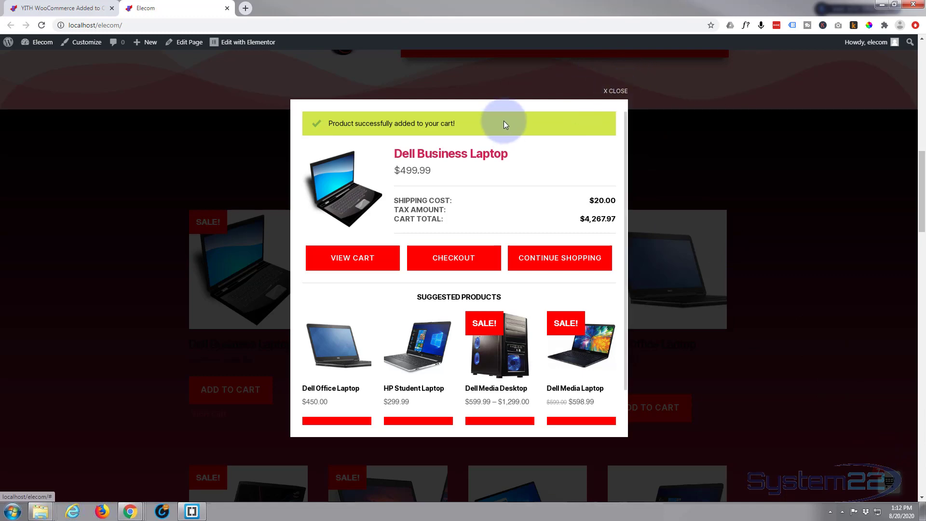
{"action": "left_click", "coordinate": [616, 92]}
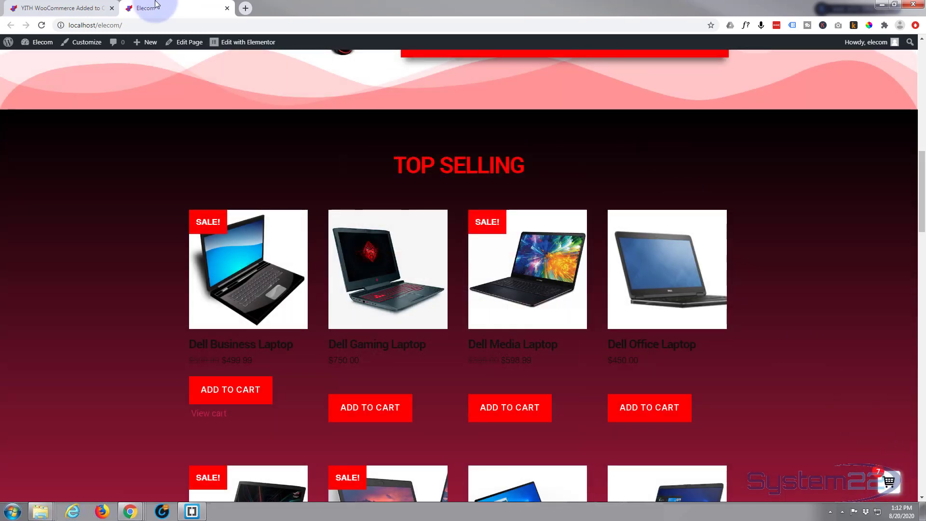
{"action": "left_click", "coordinate": [80, 12]}
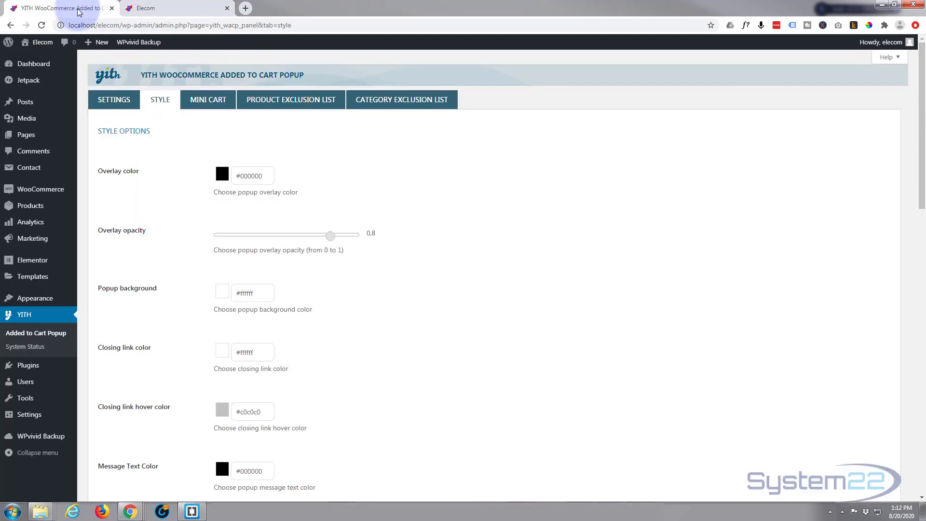
- Switch to the storefront and scroll up to the ELESTORE logo and Office Computers banner
{"action": "scroll", "coordinate": [172, 216], "scroll_direction": "down", "scroll_amount": 3}
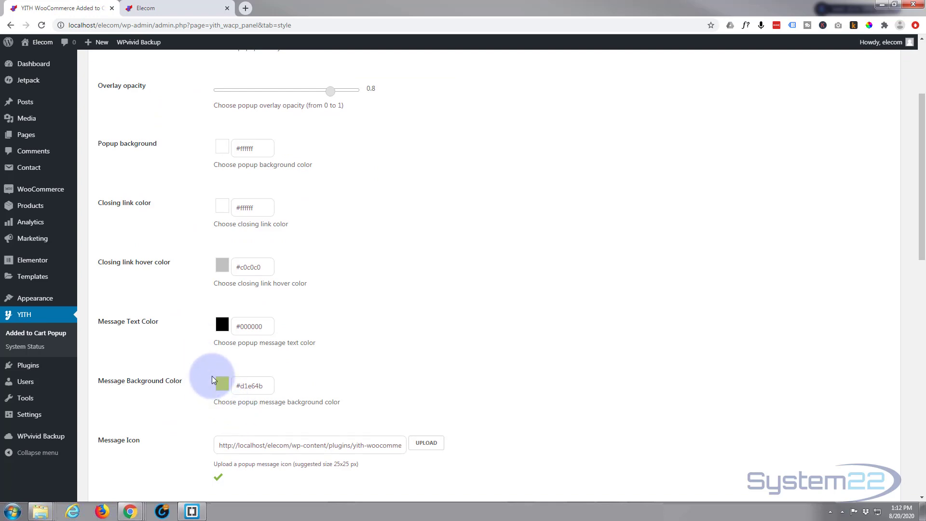
{"action": "left_click", "coordinate": [178, 7]}
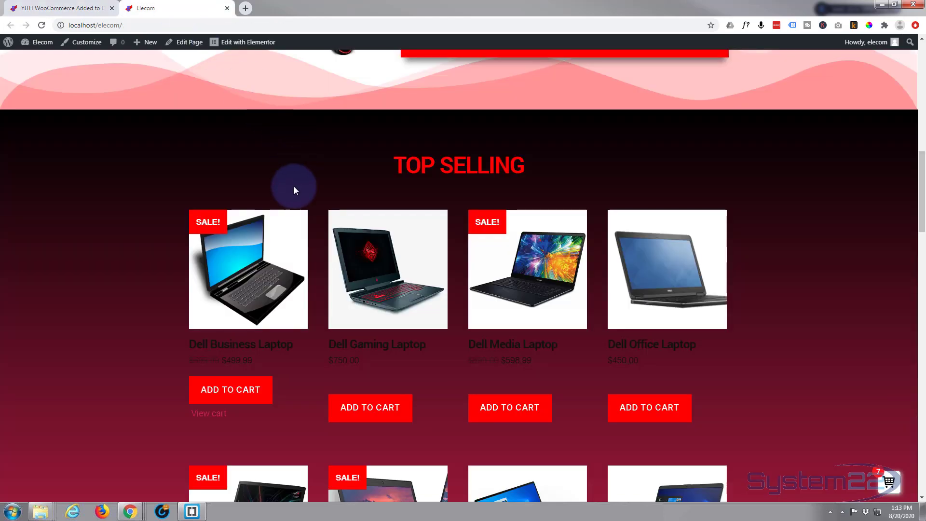
{"action": "scroll", "coordinate": [297, 183], "scroll_direction": "up", "scroll_amount": 13}
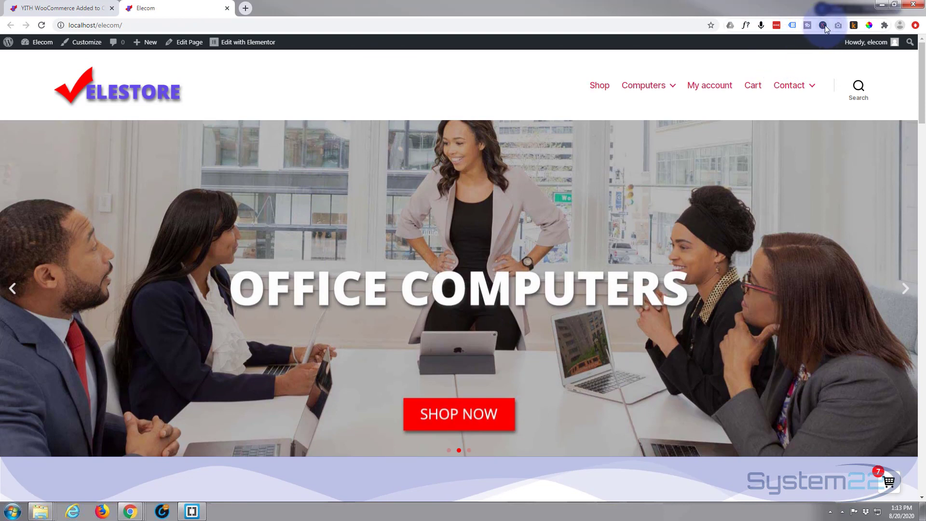
- Sample the ELESTORE logo colour as 644AE6 with ColorPick and copy the hex code
{"action": "left_click", "coordinate": [870, 25]}
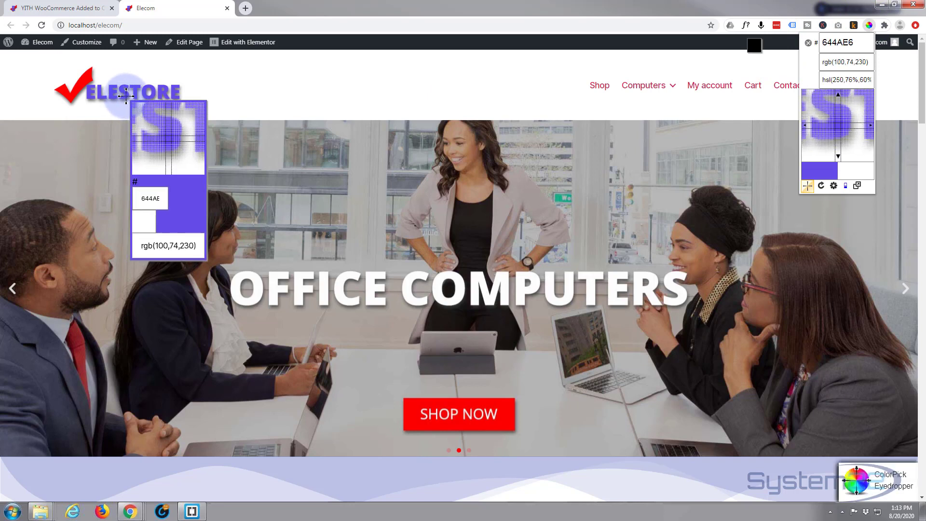
{"action": "left_click", "coordinate": [126, 95]}
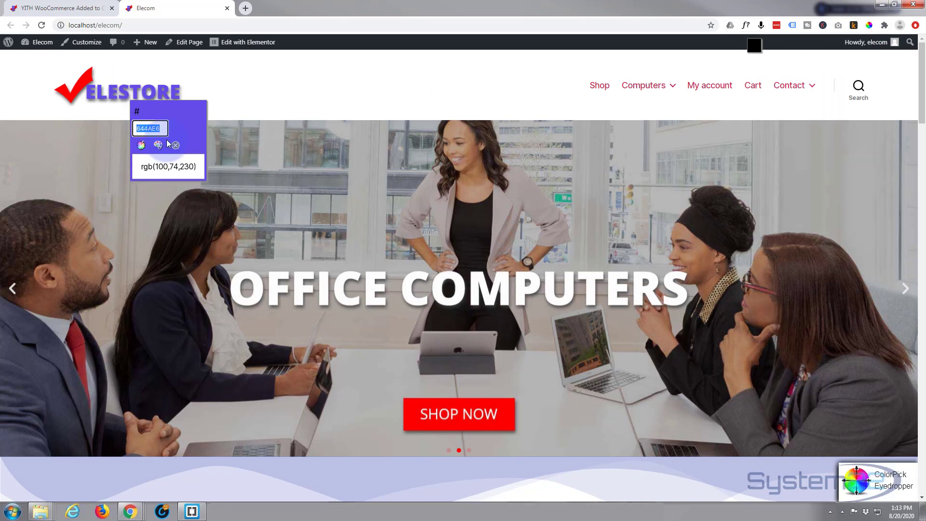
{"action": "double_click", "coordinate": [149, 129]}
{"action": "right_click", "coordinate": [151, 129]}
{"action": "left_click", "coordinate": [173, 135]}
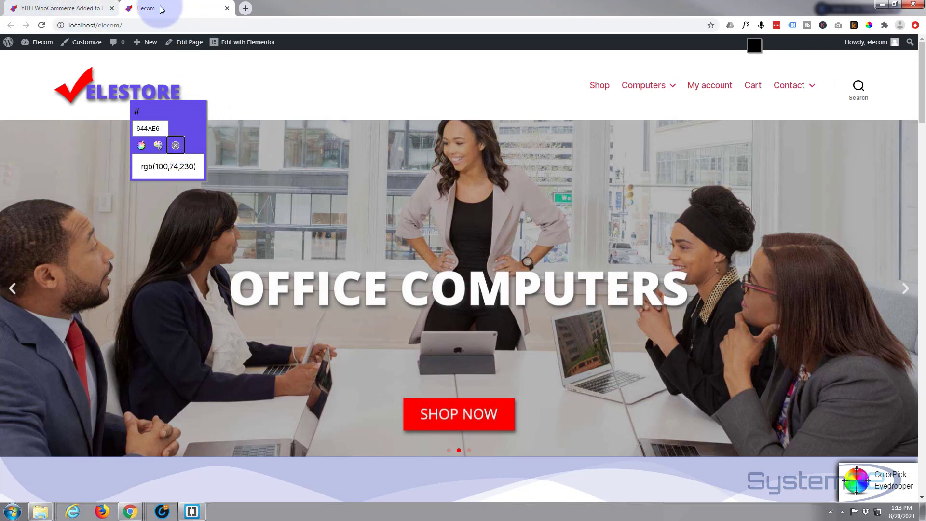
{"action": "left_click", "coordinate": [89, 9]}
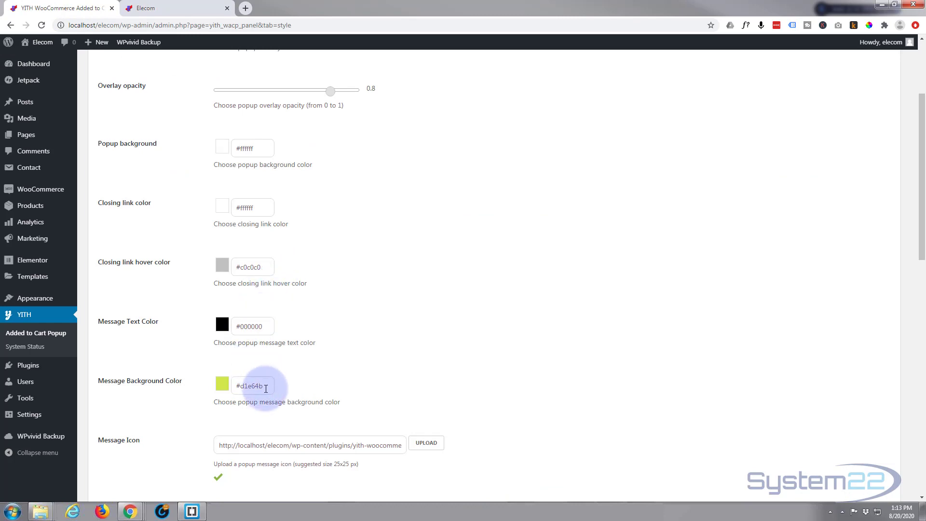
- Paste 644AE6 as the popup's Message Background Color
{"action": "triple_click", "coordinate": [238, 385]}
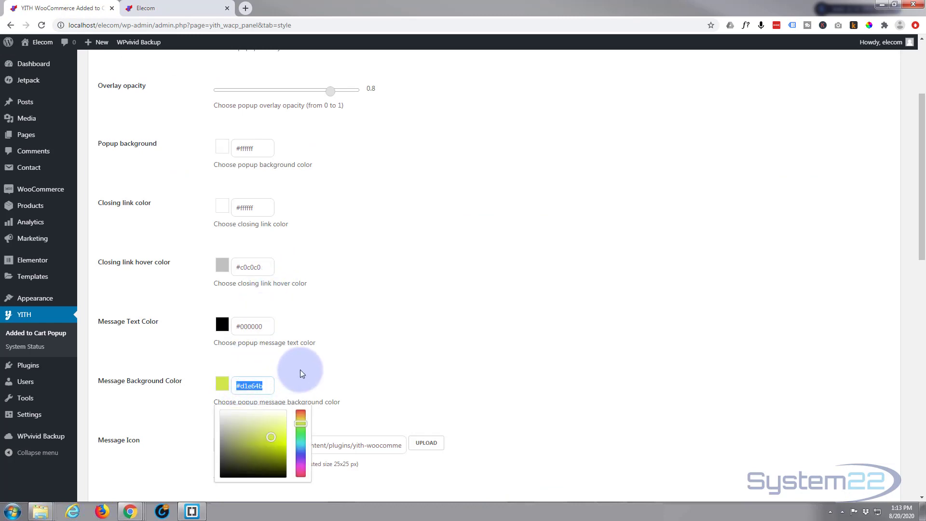
{"action": "key", "text": "ctrl+v"}
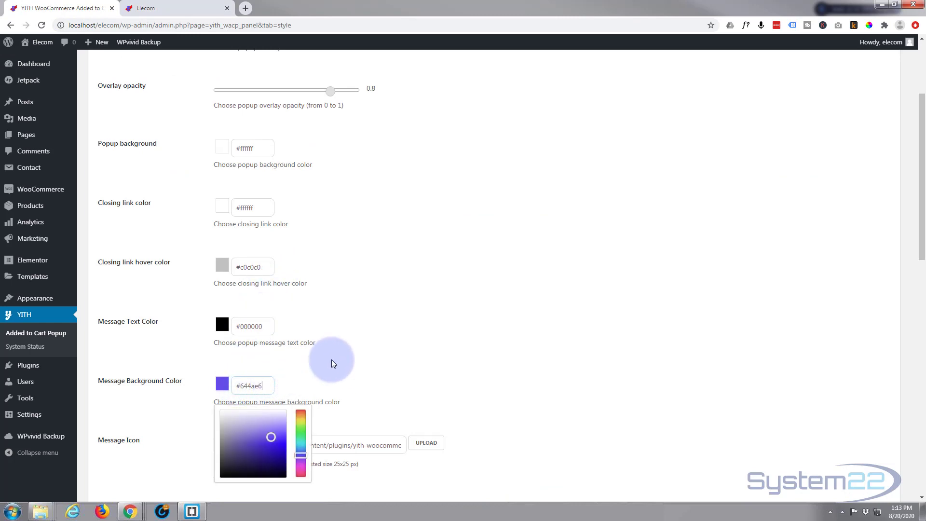
{"action": "left_click", "coordinate": [227, 327]}
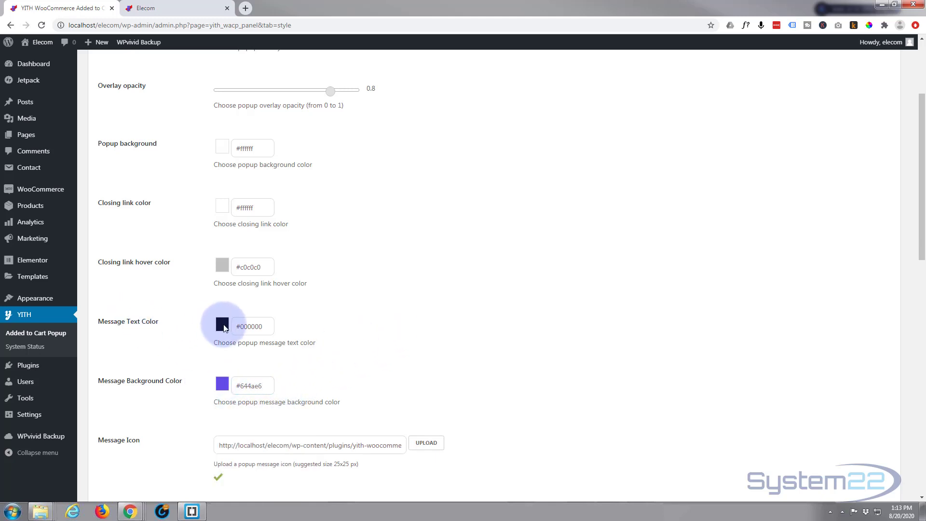
- Set the Message Text Color to #ffffff and save the style options
{"action": "double_click", "coordinate": [251, 327]}
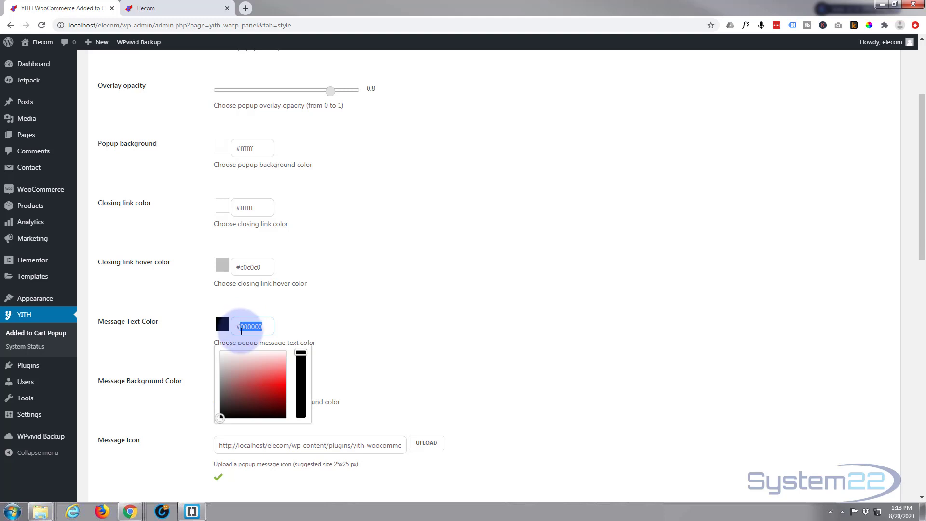
{"action": "left_click_drag", "start_coordinate": [224, 414], "coordinate": [293, 348]}
{"action": "left_click", "coordinate": [359, 297]}
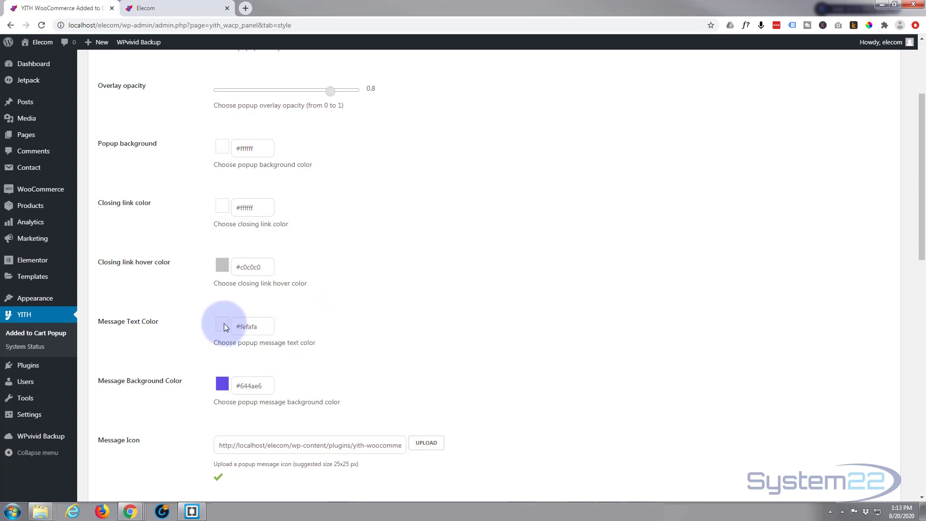
{"action": "left_click", "coordinate": [262, 326]}
{"action": "left_click_drag", "start_coordinate": [262, 326], "coordinate": [245, 326]}
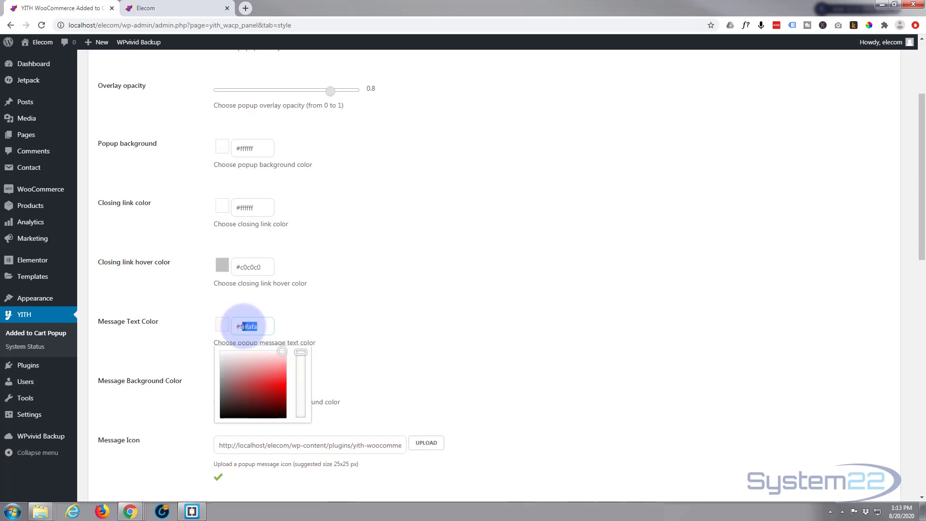
{"action": "type", "text": "ffffff"}
{"action": "left_click", "coordinate": [371, 342]}
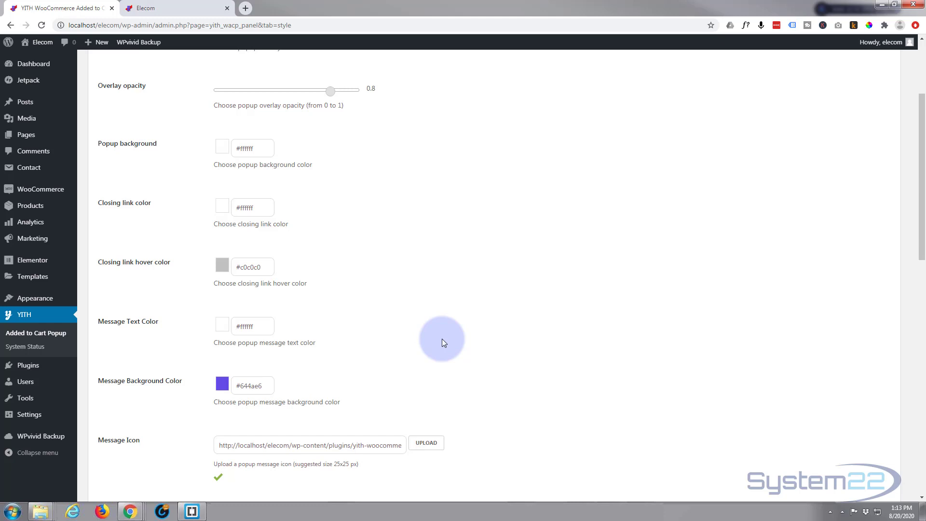
{"action": "scroll", "coordinate": [366, 340], "scroll_direction": "up", "scroll_amount": 3}
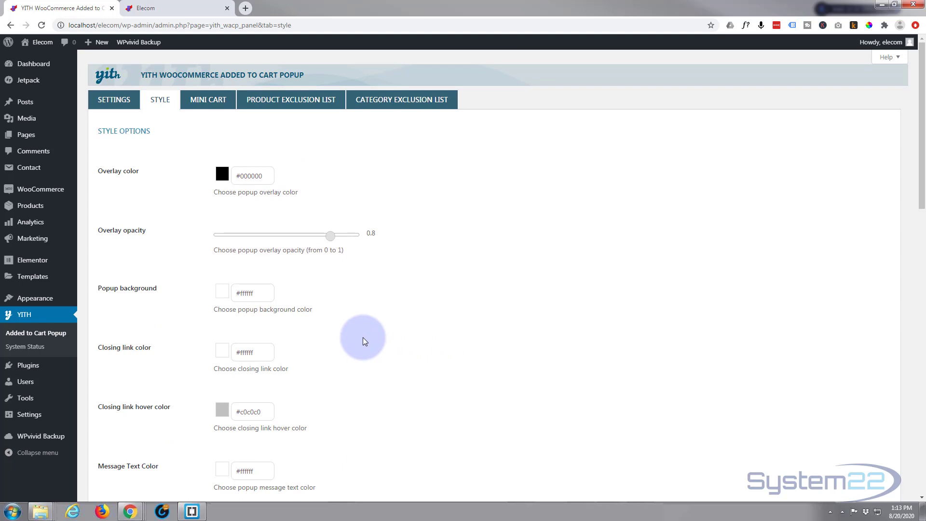
{"action": "scroll", "coordinate": [363, 337], "scroll_direction": "down", "scroll_amount": 12}
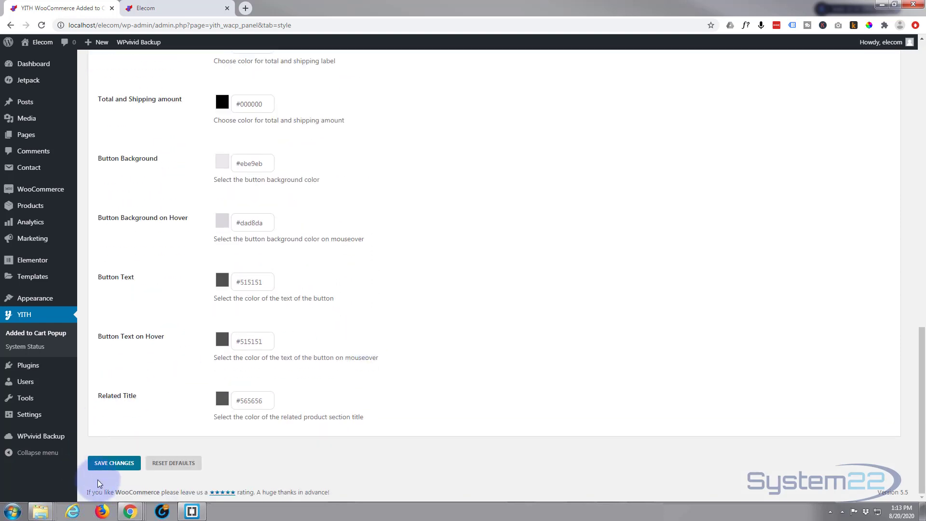
{"action": "left_click", "coordinate": [116, 465]}
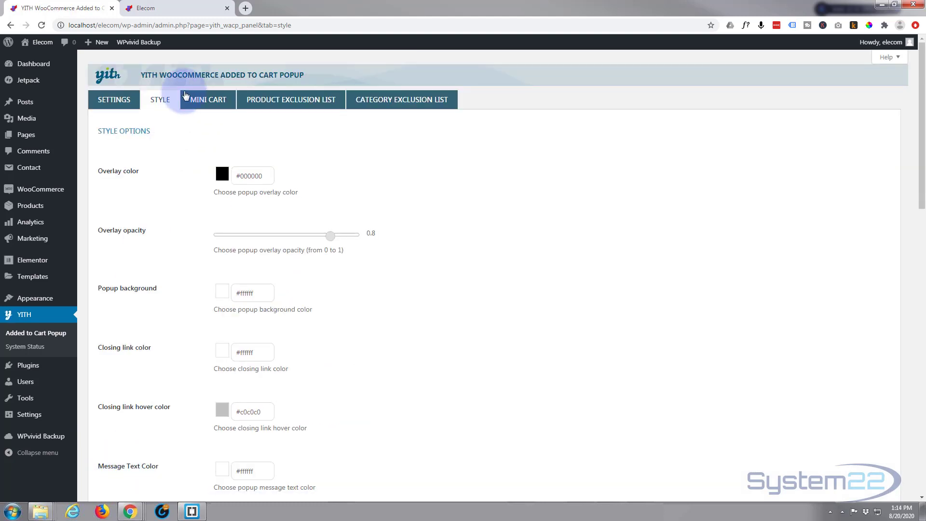
- Show the MINI CART options and locate the blucart image in the Explorer Cart folder
{"action": "left_click", "coordinate": [210, 101]}
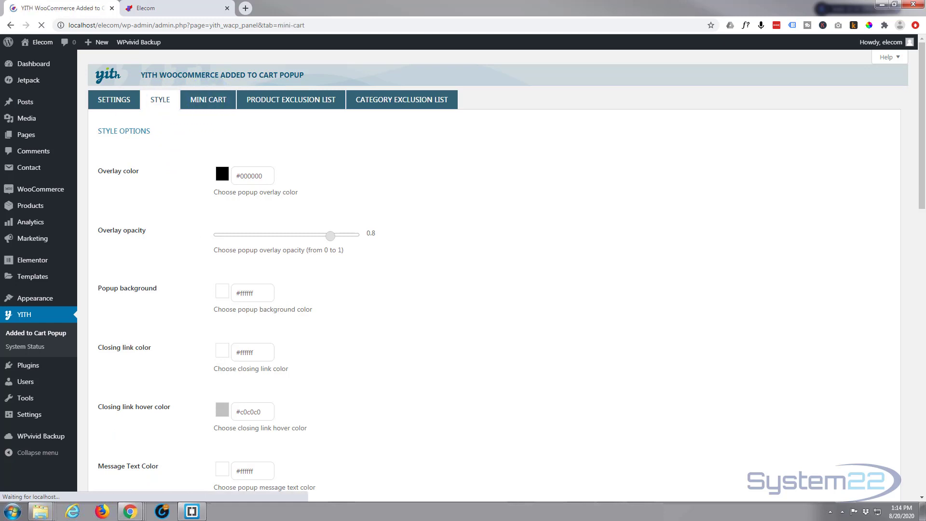
{"action": "left_click_drag", "start_coordinate": [48, 82], "coordinate": [541, 103]}
{"action": "left_click", "coordinate": [515, 168]}
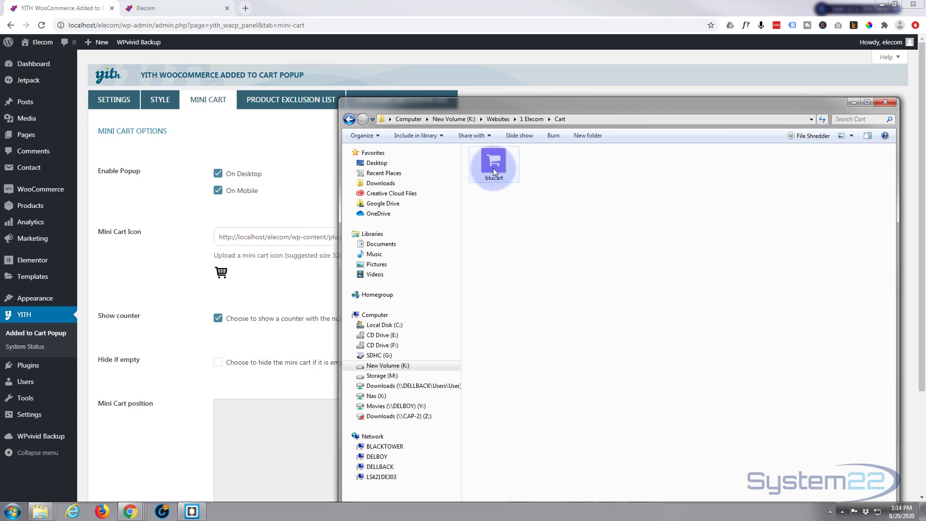
{"action": "left_click_drag", "start_coordinate": [570, 103], "coordinate": [561, 99]}
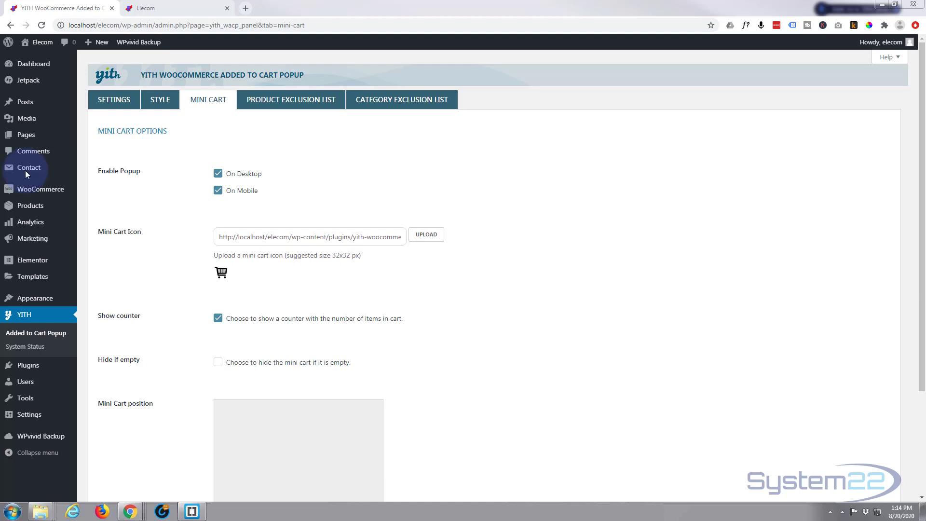
- Upload blucart from the Media Library as the Mini Cart Icon and save the settings
{"action": "left_click", "coordinate": [426, 236]}
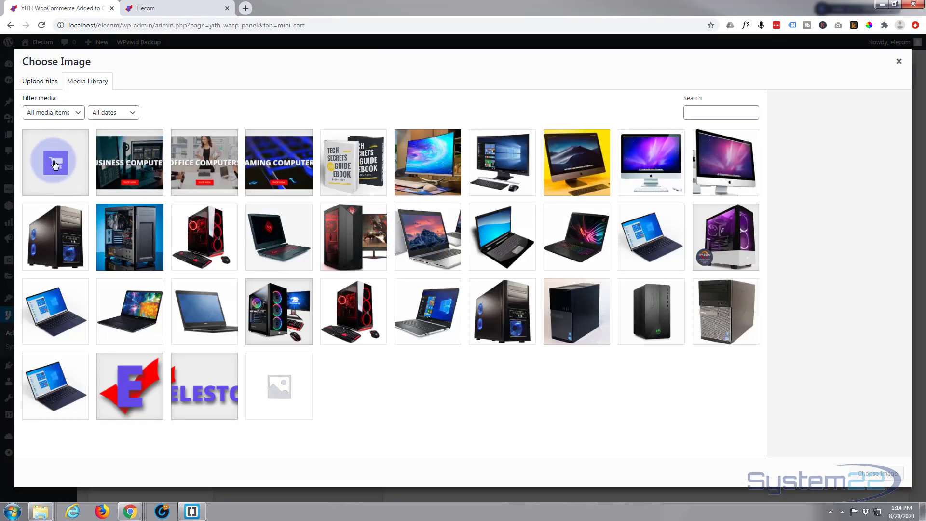
{"action": "left_click", "coordinate": [55, 165]}
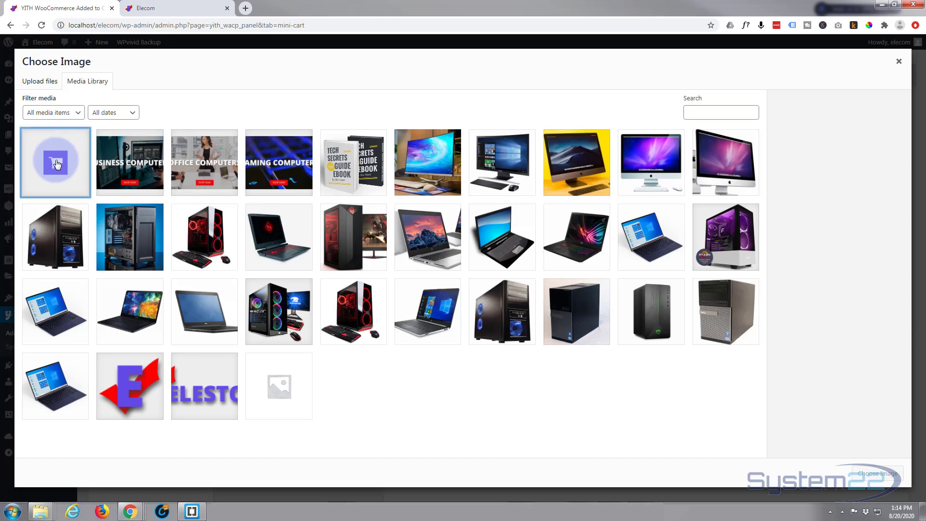
{"action": "left_click", "coordinate": [859, 471]}
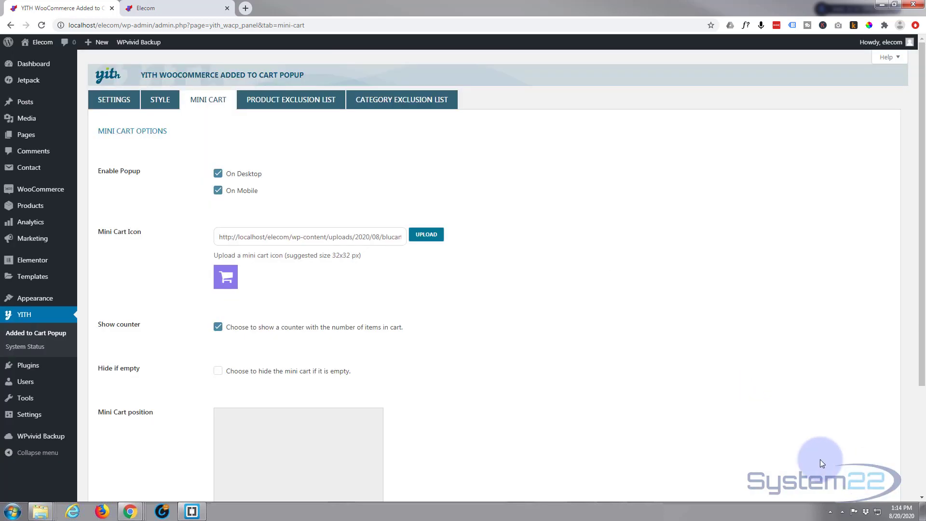
{"action": "scroll", "coordinate": [196, 334], "scroll_direction": "down", "scroll_amount": 3}
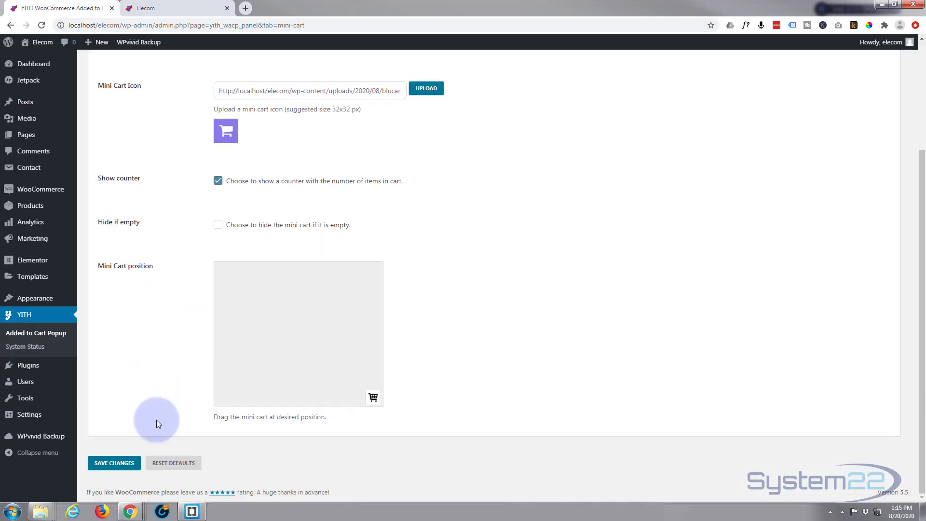
{"action": "left_click", "coordinate": [114, 464]}
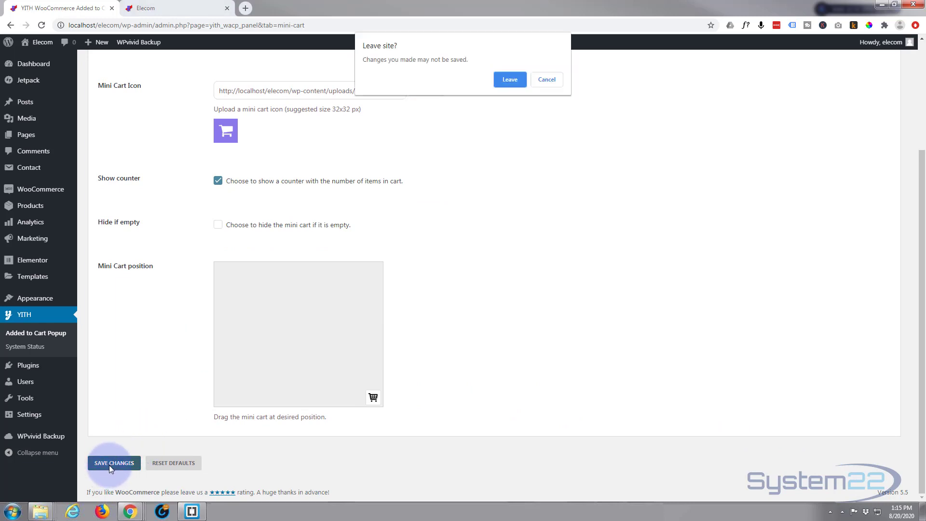
- Reload the ELESTORE storefront and check the blucart icon opens the cart contents
{"action": "key", "text": "Return"}
{"action": "left_click", "coordinate": [173, 11]}
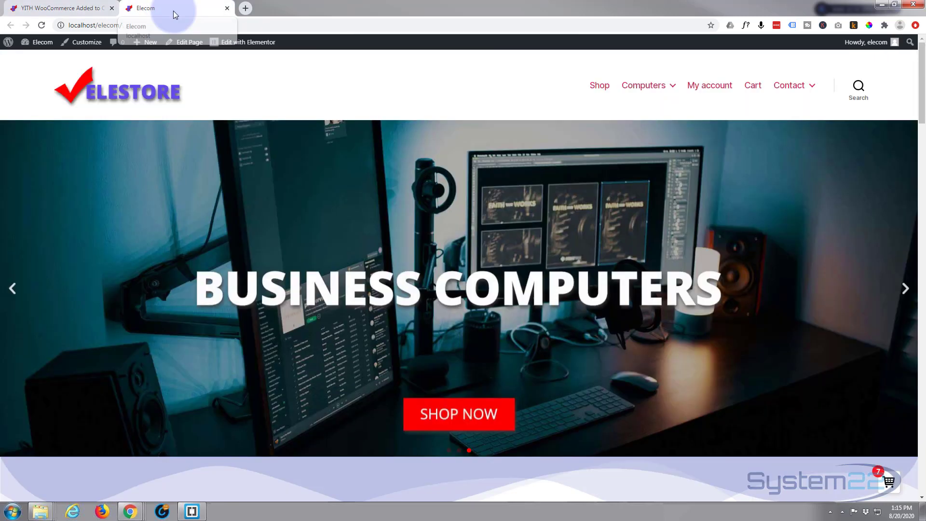
{"action": "left_click", "coordinate": [42, 26]}
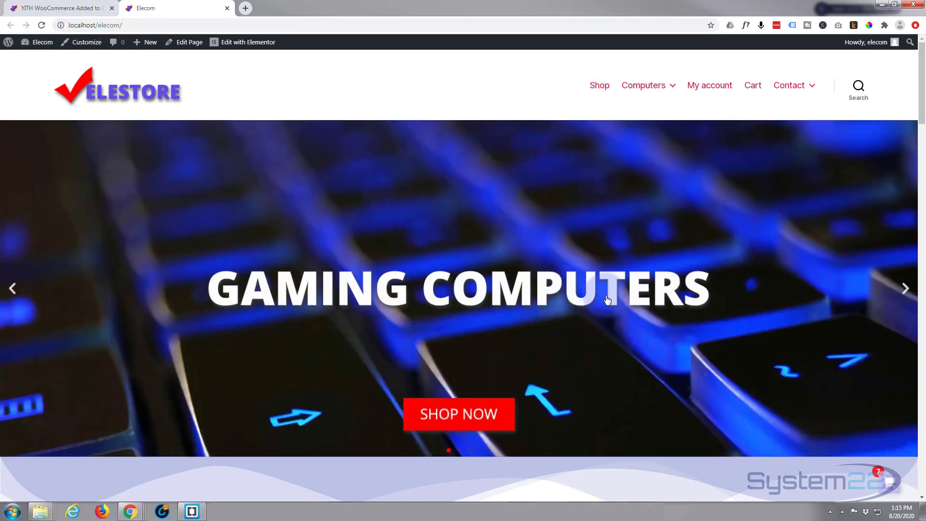
{"action": "left_click", "coordinate": [889, 481]}
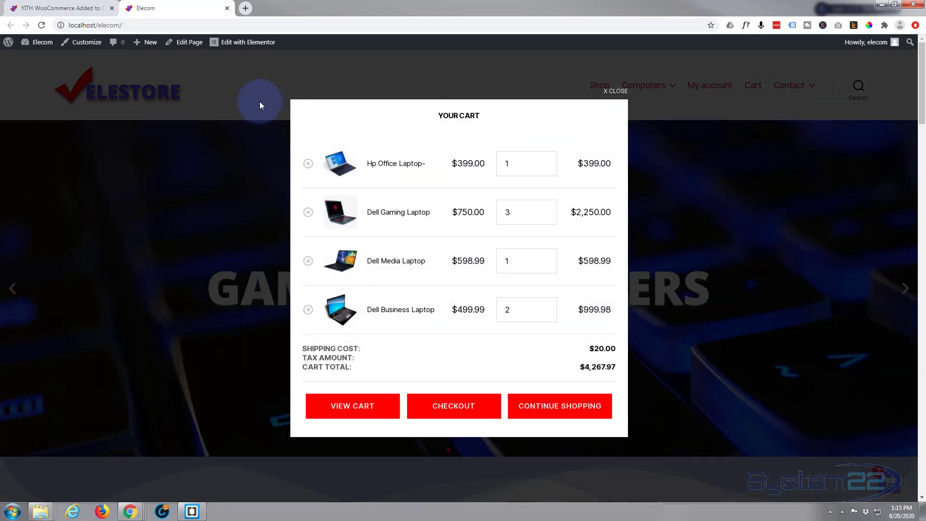
{"action": "scroll", "coordinate": [390, 285], "scroll_direction": "down", "scroll_amount": 1}
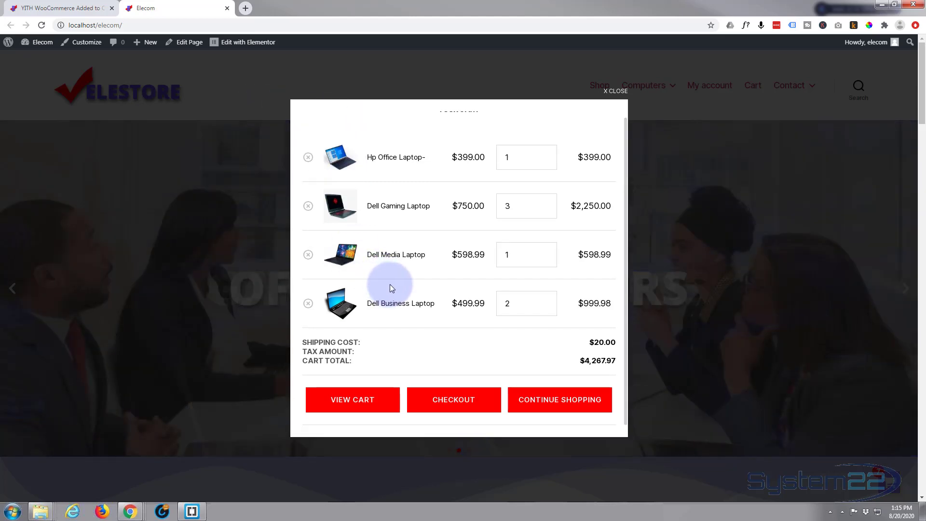
{"action": "left_click", "coordinate": [134, 215]}
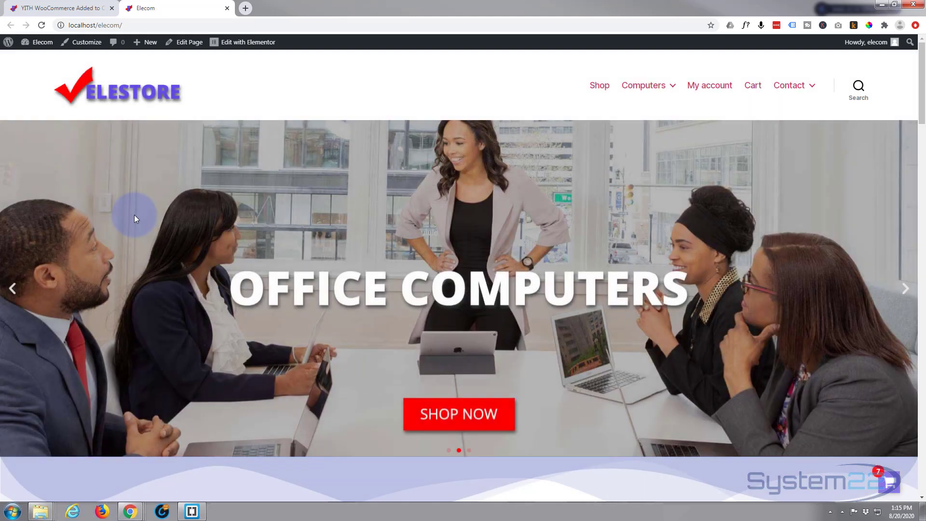
{"action": "scroll", "coordinate": [225, 253], "scroll_direction": "down", "scroll_amount": 1}
{"action": "scroll", "coordinate": [224, 253], "scroll_direction": "down", "scroll_amount": 15}
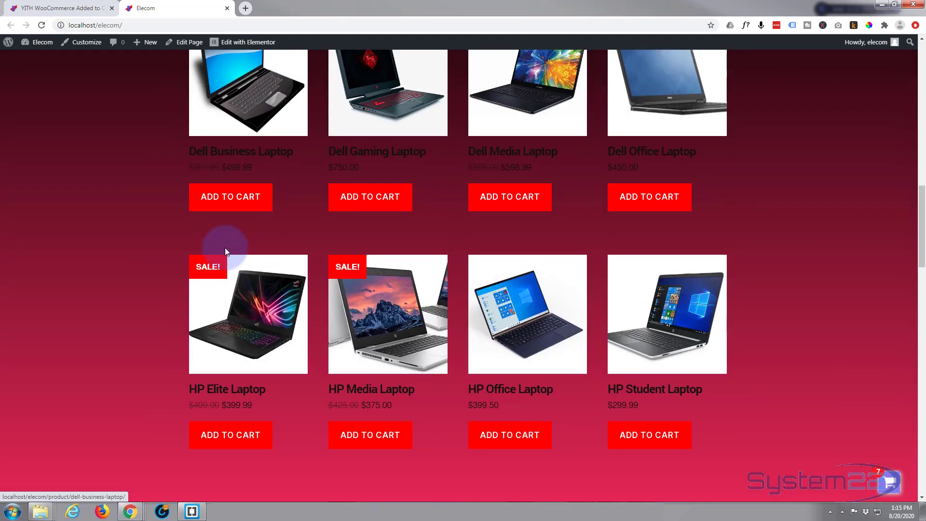
- Add the Dell Business Laptop to the cart and view the blue Added to Cart popup
{"action": "left_click", "coordinate": [247, 209]}
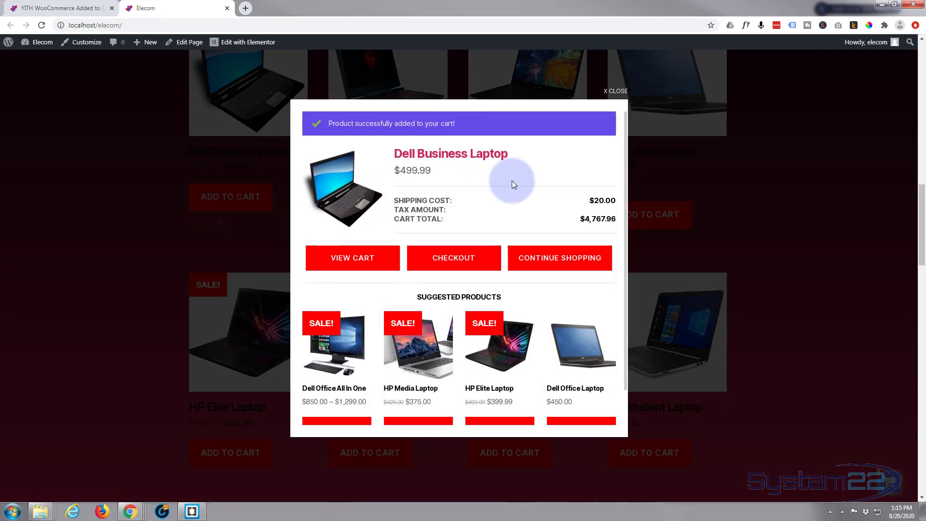
{"action": "scroll", "coordinate": [485, 179], "scroll_direction": "down", "scroll_amount": 1}
{"action": "left_click", "coordinate": [135, 187]}
{"action": "scroll", "coordinate": [280, 418], "scroll_direction": "up", "scroll_amount": 5}
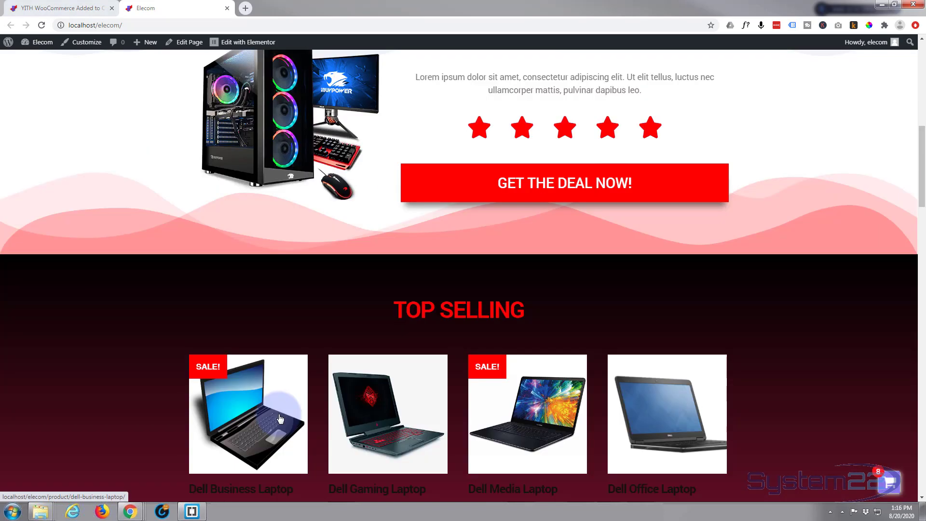
{"action": "scroll", "coordinate": [222, 418], "scroll_direction": "up", "scroll_amount": 3}
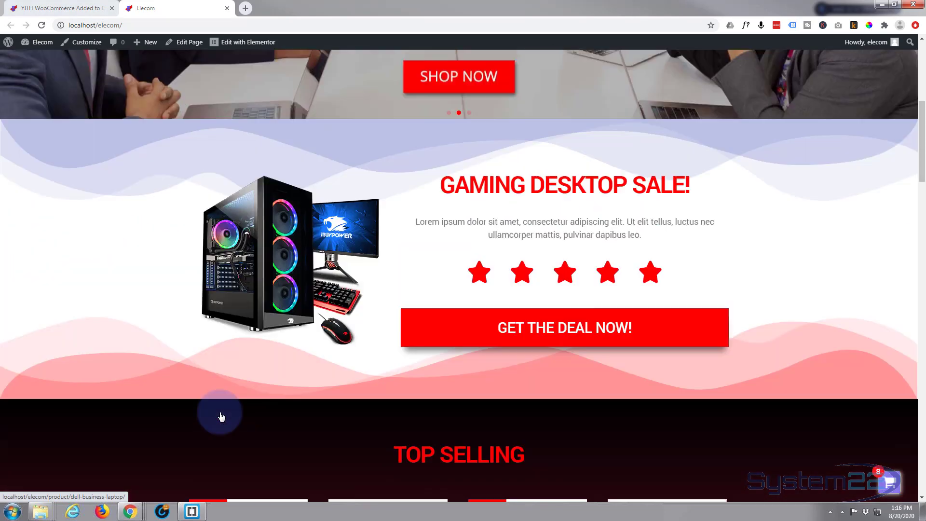
{"action": "scroll", "coordinate": [122, 414], "scroll_direction": "up", "scroll_amount": 7}
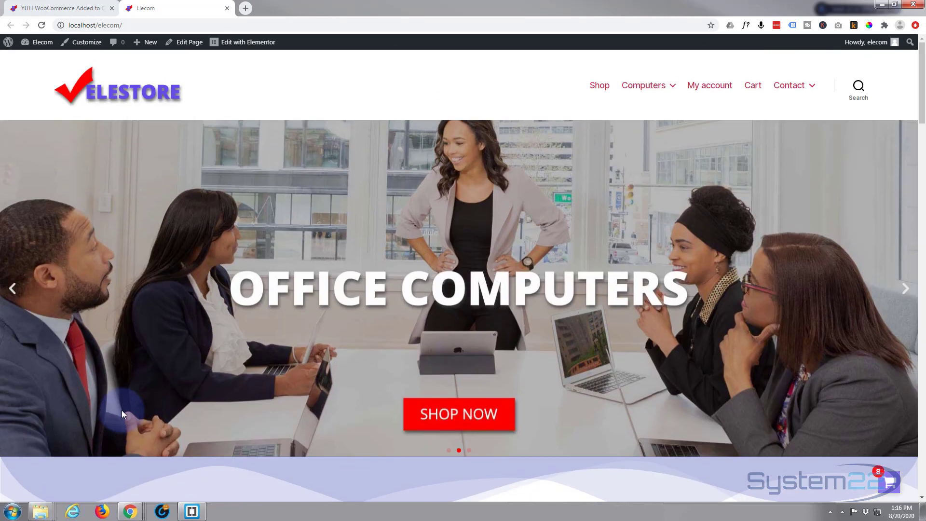